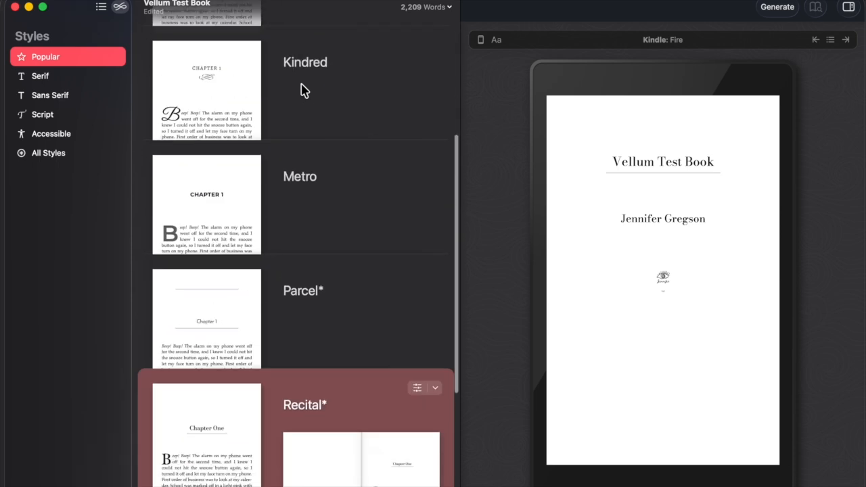
# Browse the Serif, Sans Serif, Script, Accessible and All Styles categories.
pyautogui.click(53, 81)
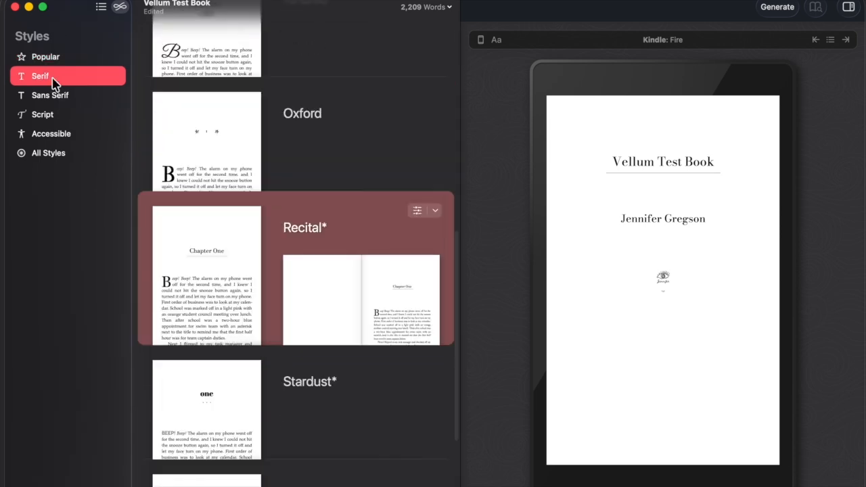
pyautogui.click(70, 97)
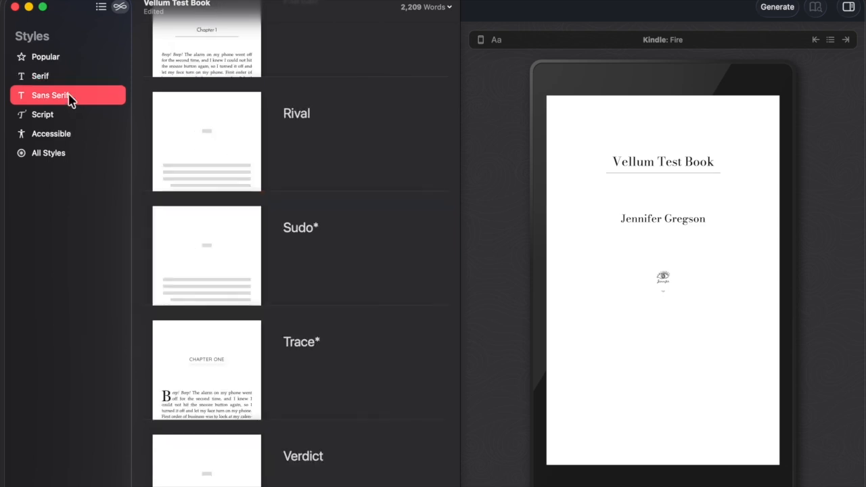
pyautogui.click(68, 116)
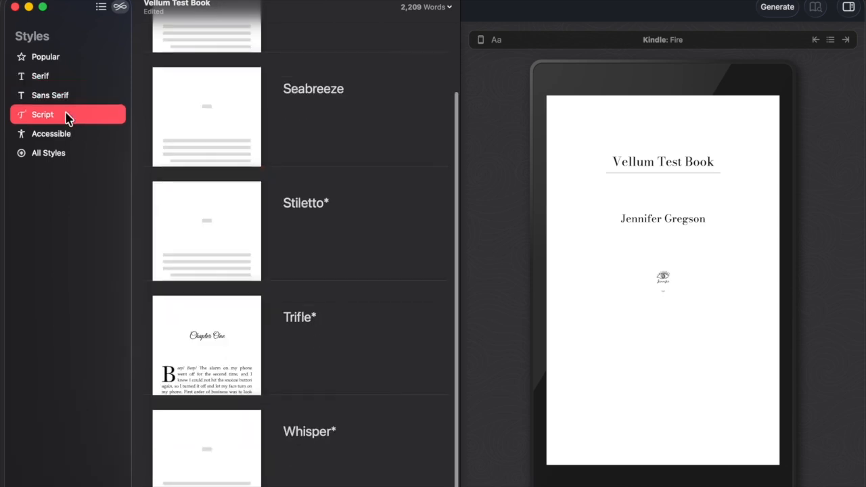
pyautogui.click(78, 137)
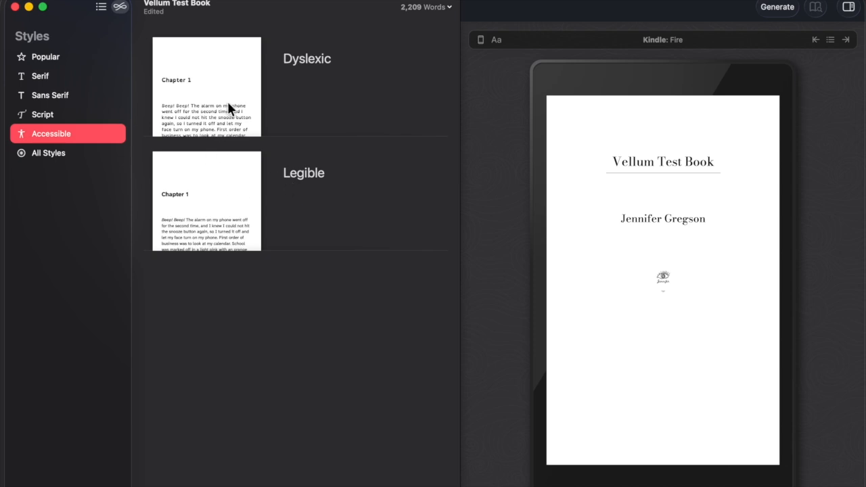
pyautogui.click(58, 154)
pyautogui.scroll(15, 237, 172)
pyautogui.scroll(-20, 236, 166)
pyautogui.scroll(20, 235, 162)
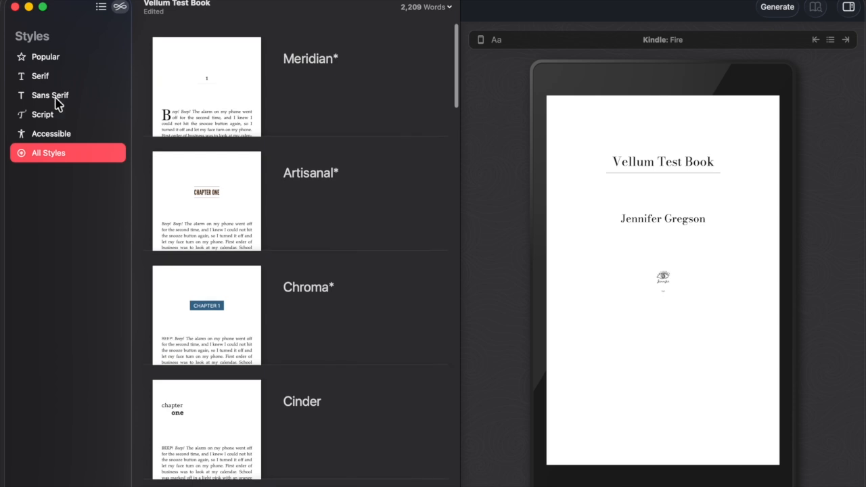
# Revisit Serif, Sans Serif and Script, then apply the Serif style Cinder to the book.
pyautogui.click(41, 78)
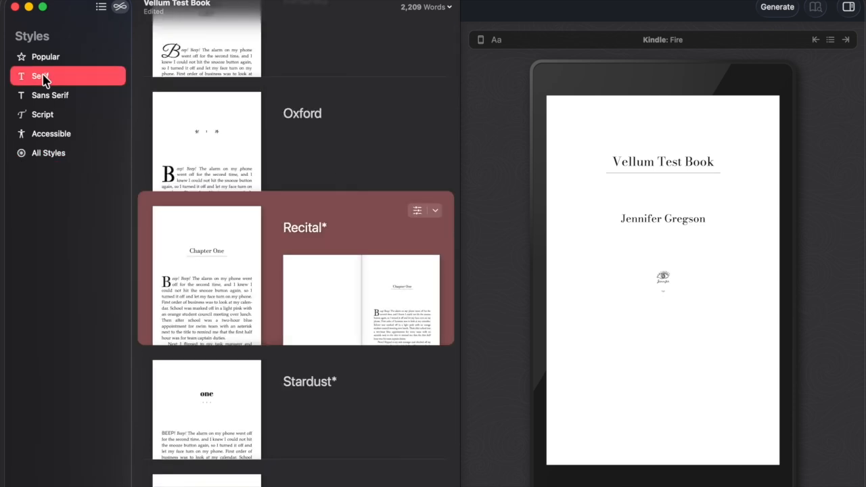
pyautogui.click(47, 95)
pyautogui.click(44, 115)
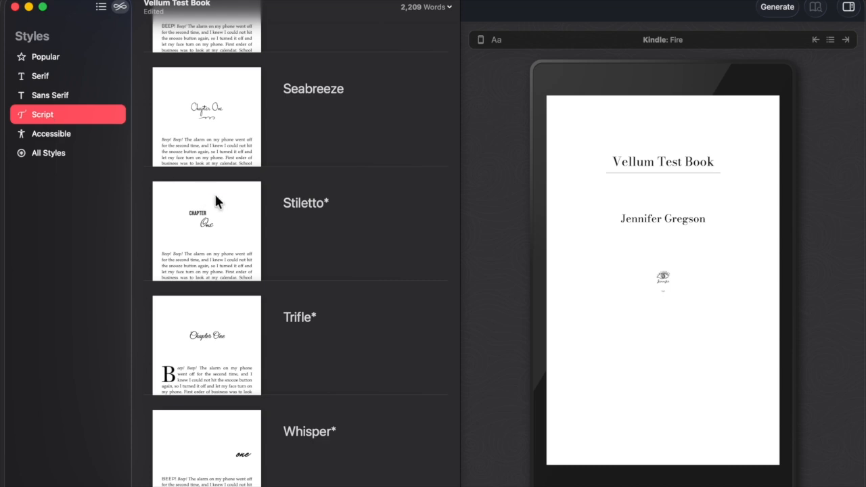
pyautogui.scroll(3, 213, 192)
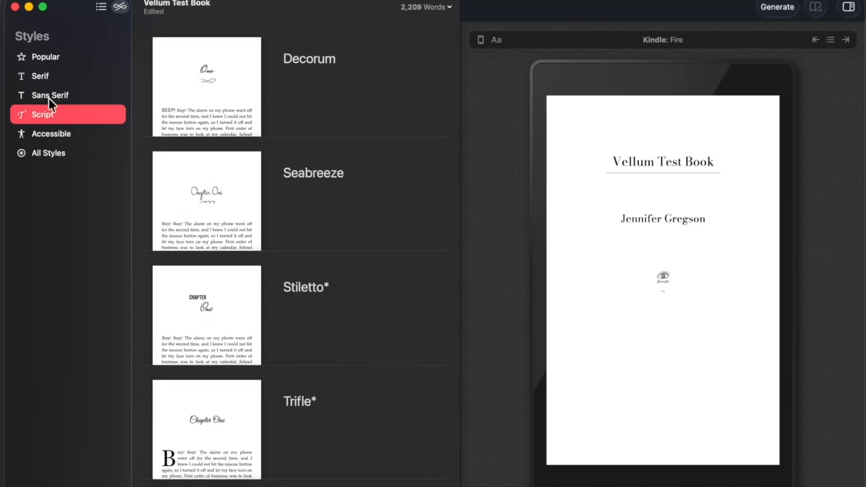
pyautogui.click(42, 77)
pyautogui.scroll(10, 281, 215)
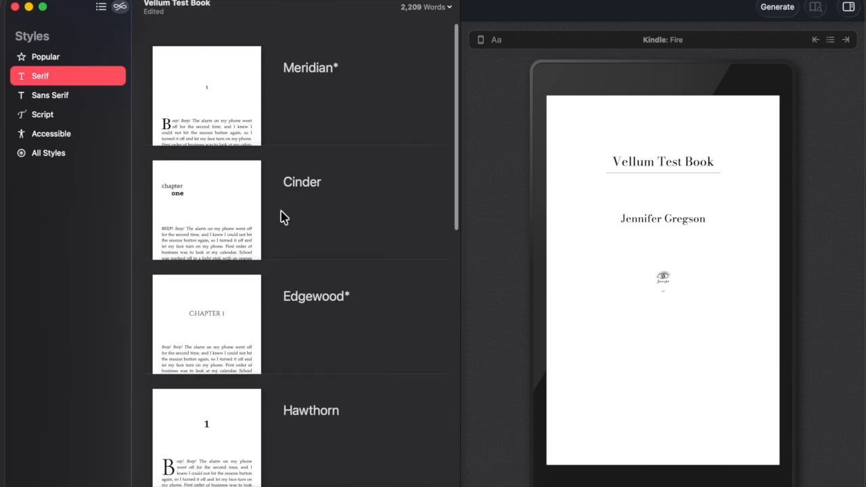
pyautogui.click(217, 212)
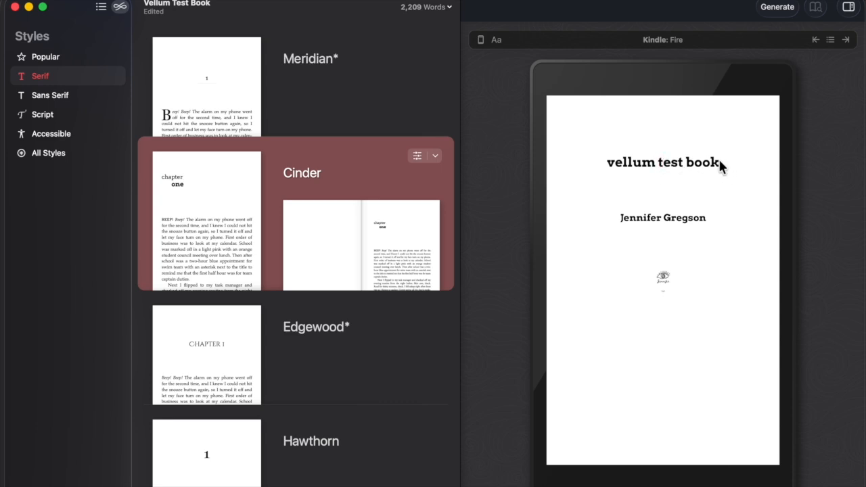
# Try the Directive and Metro sans-serif styles, keep Parcel, then return to the Serif list.
pyautogui.click(65, 99)
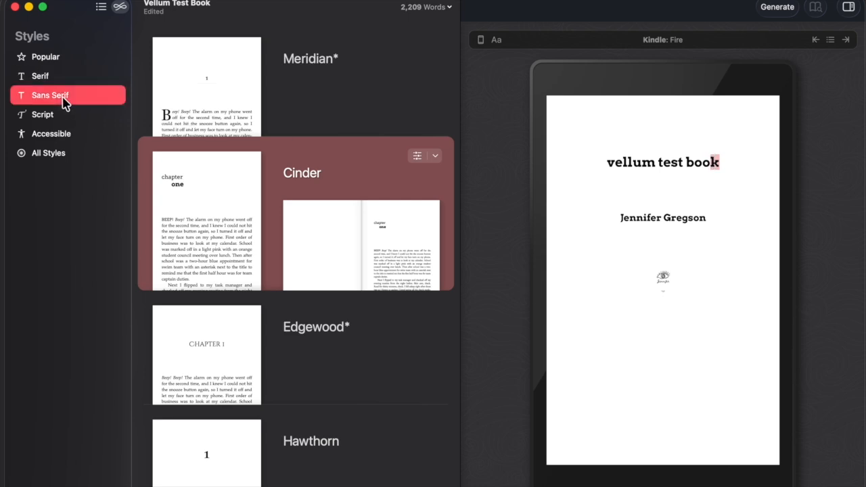
pyautogui.click(214, 279)
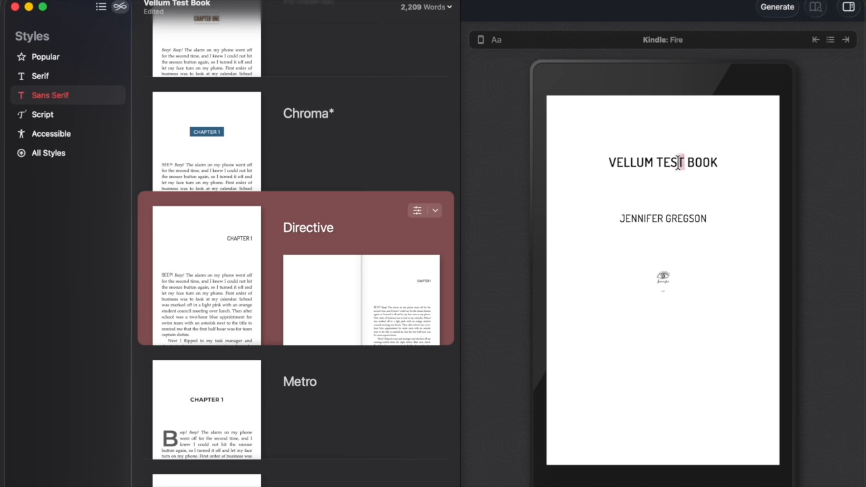
pyautogui.click(211, 418)
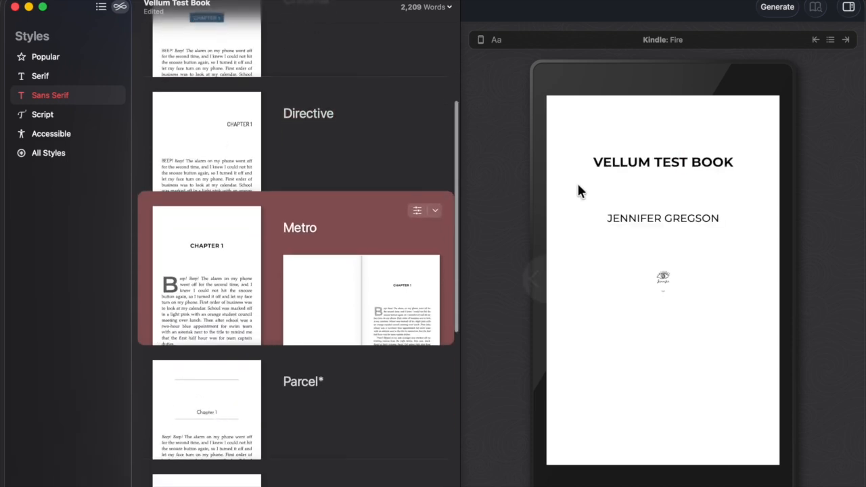
pyautogui.click(207, 400)
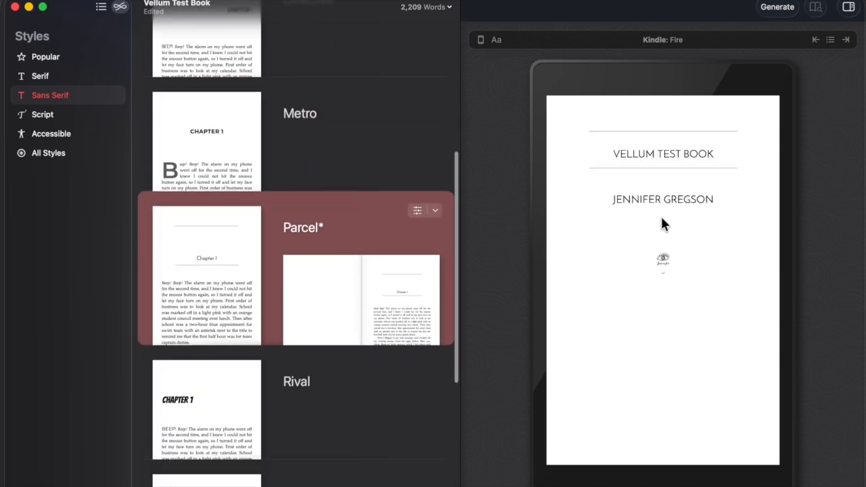
pyautogui.scroll(5, 212, 215)
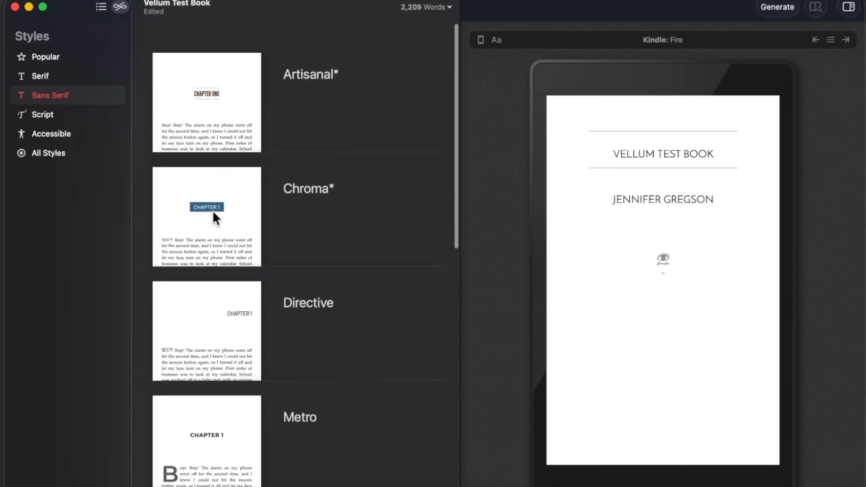
pyautogui.click(54, 81)
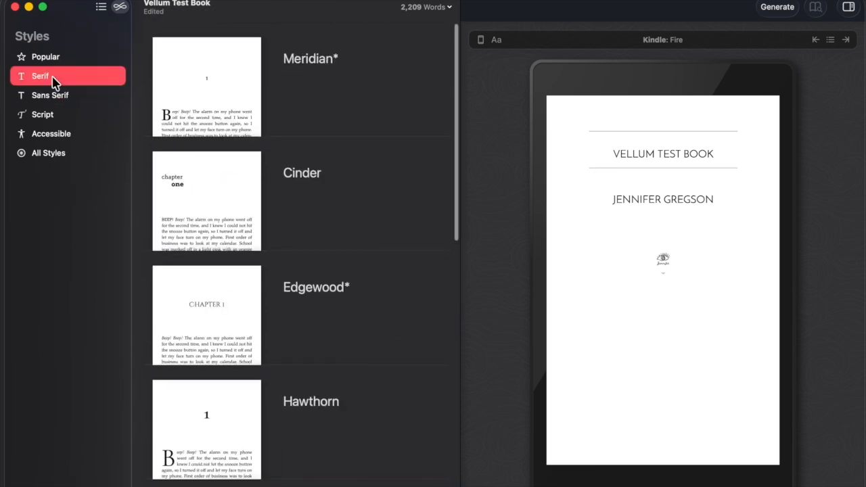
pyautogui.click(54, 97)
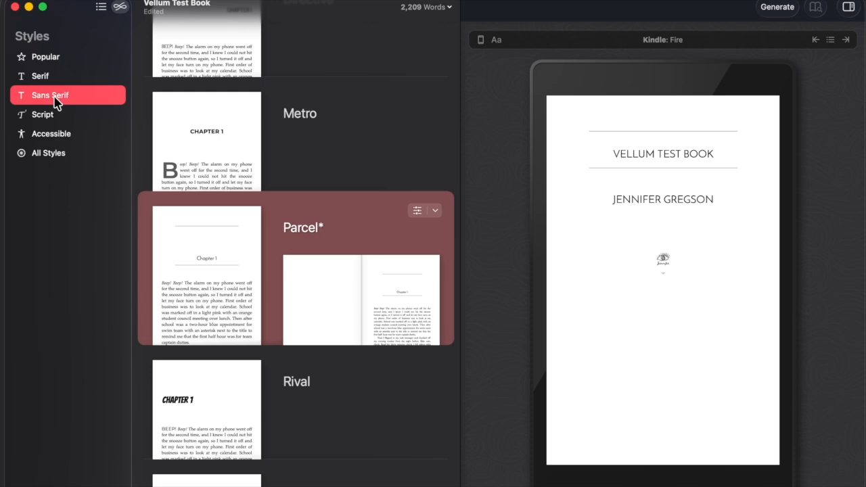
pyautogui.scroll(5, 222, 177)
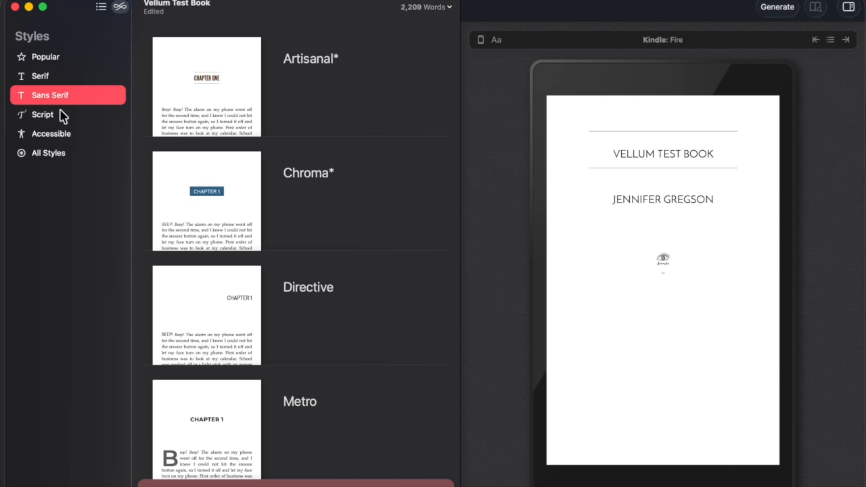
pyautogui.click(54, 78)
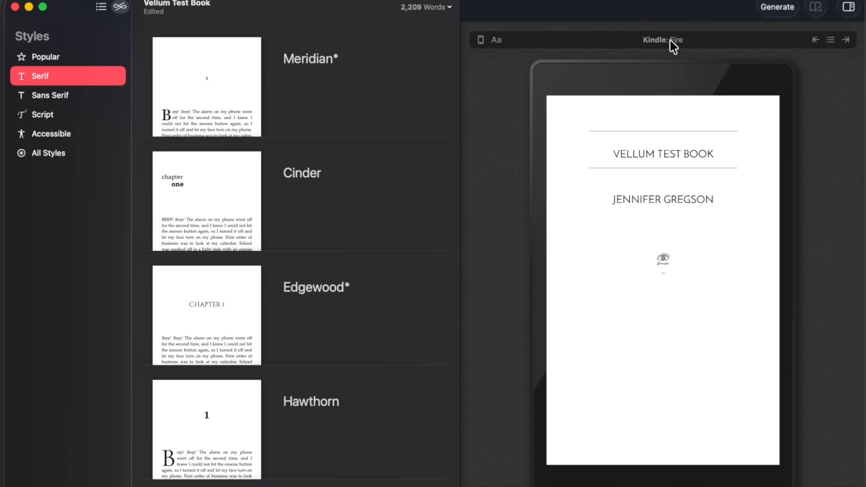
# Switch the preview to the 5.5 × 8.5 in print edition and page to Chapter 1.
pyautogui.click(481, 40)
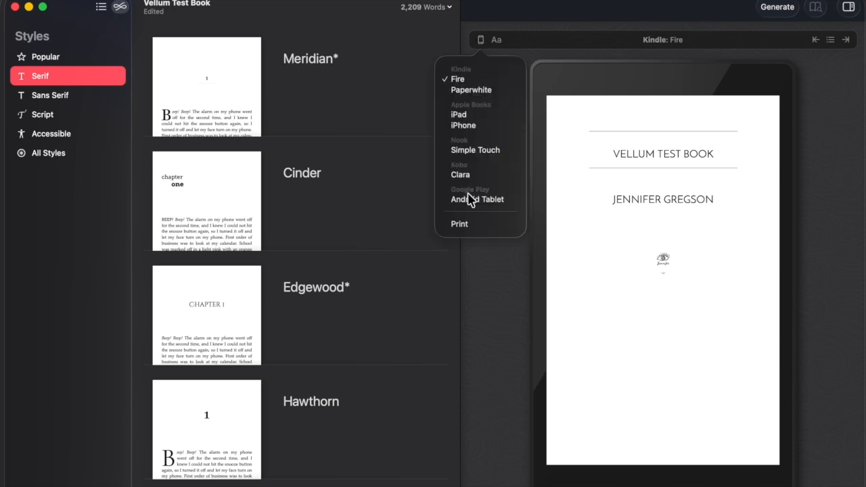
pyautogui.click(460, 224)
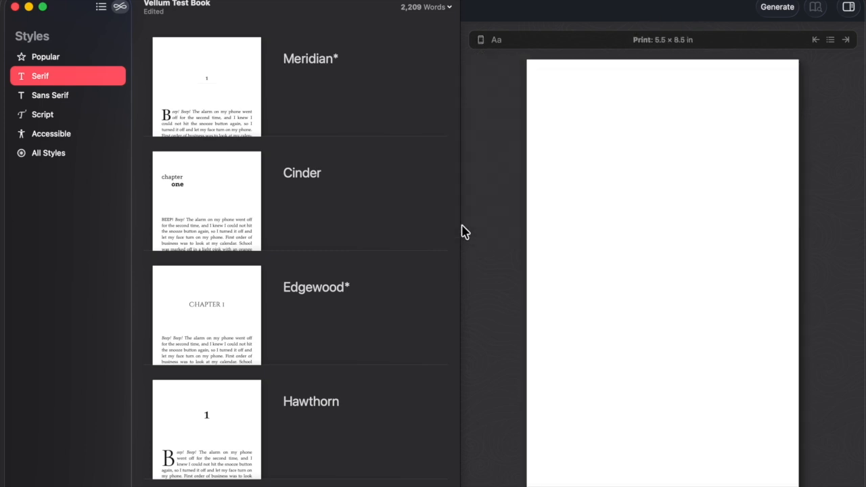
pyautogui.click(810, 282)
pyautogui.click(810, 282)
pyautogui.click(810, 281)
pyautogui.click(810, 282)
pyautogui.click(810, 281)
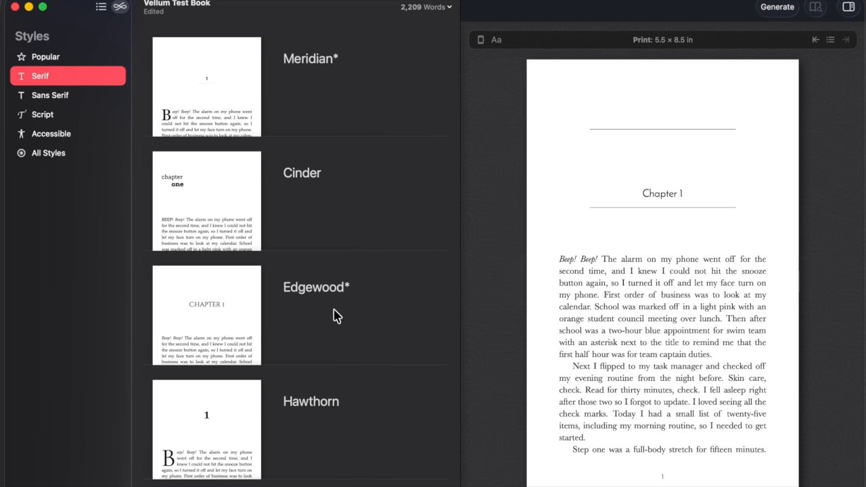
# Try the Meridian, Cinder, Edgewood, Hawthorn and Kindred serif styles on the book.
pyautogui.click(206, 84)
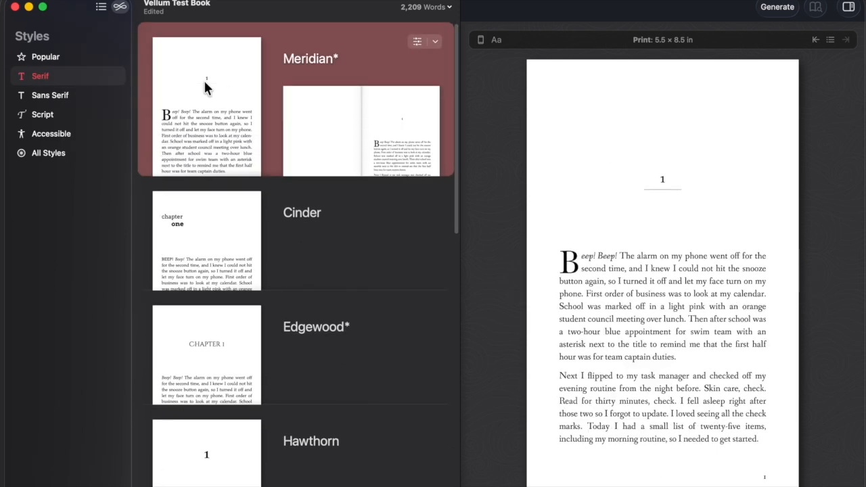
pyautogui.click(185, 253)
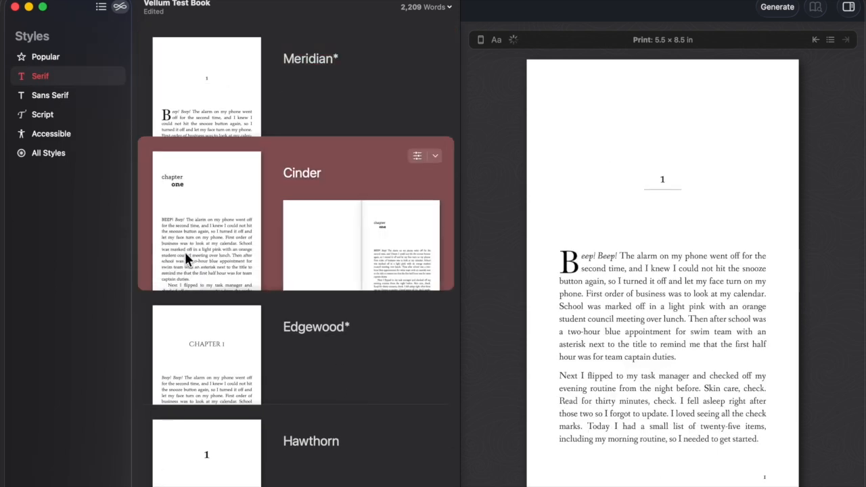
pyautogui.click(188, 340)
pyautogui.scroll(-2, 209, 325)
pyautogui.click(216, 266)
pyautogui.scroll(-2, 216, 267)
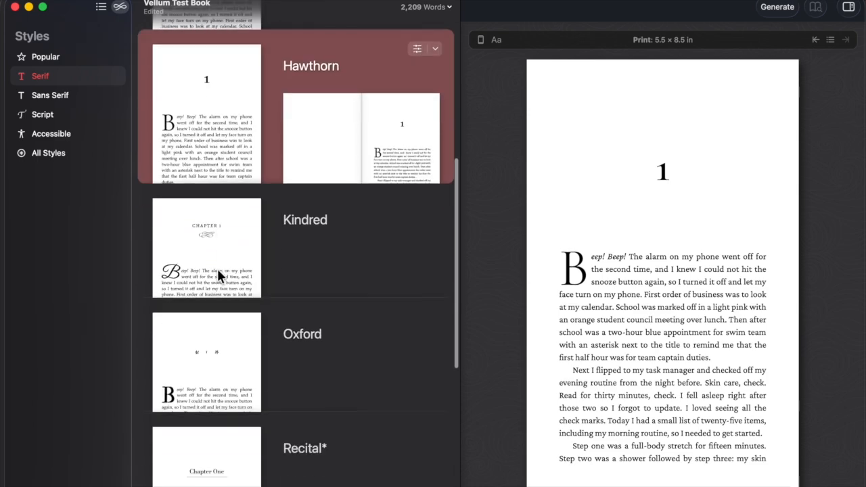
pyautogui.click(218, 219)
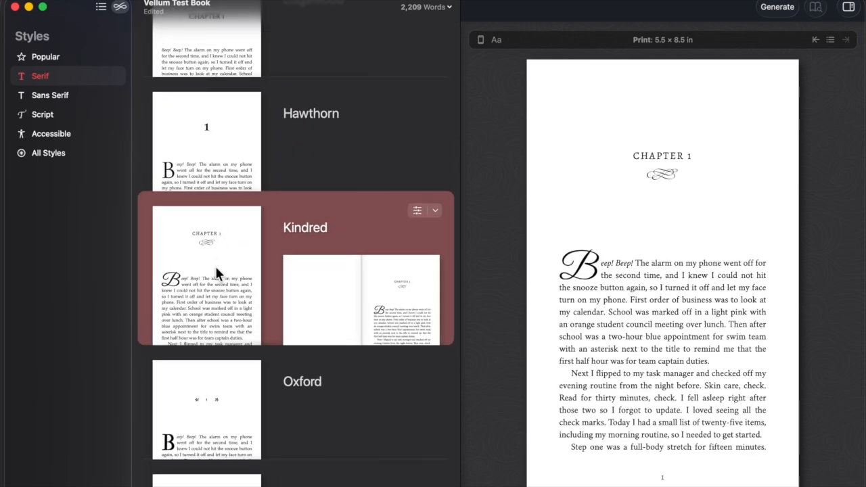
pyautogui.scroll(-3, 217, 269)
# Try Oxford, Recital, Stardust and Venture, then apply Zephyr.
pyautogui.click(218, 231)
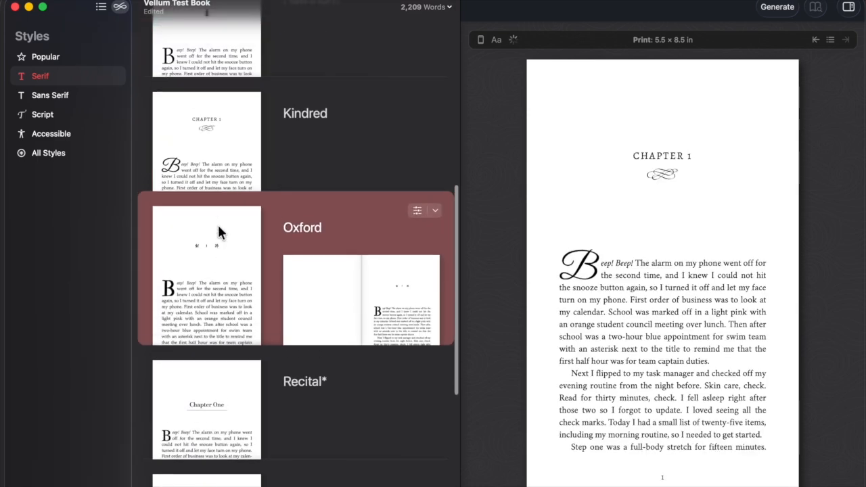
pyautogui.scroll(-3, 217, 270)
pyautogui.click(218, 270)
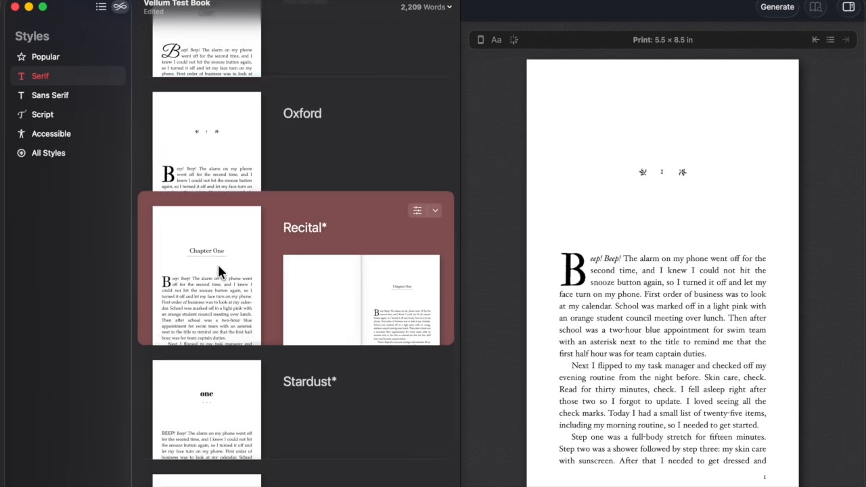
pyautogui.scroll(-3, 220, 268)
pyautogui.click(223, 219)
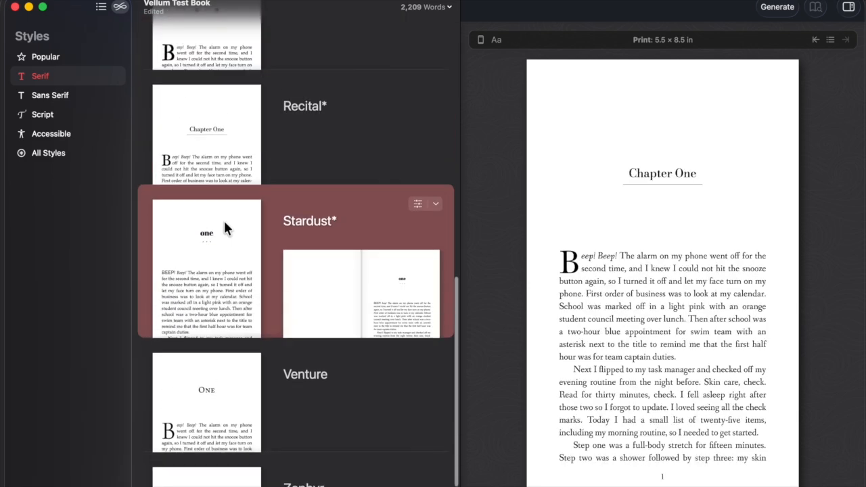
pyautogui.scroll(-2, 222, 247)
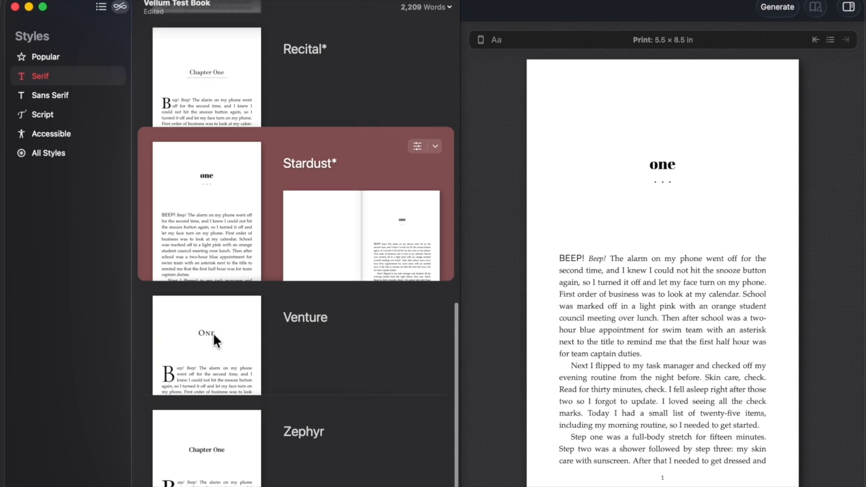
pyautogui.click(213, 331)
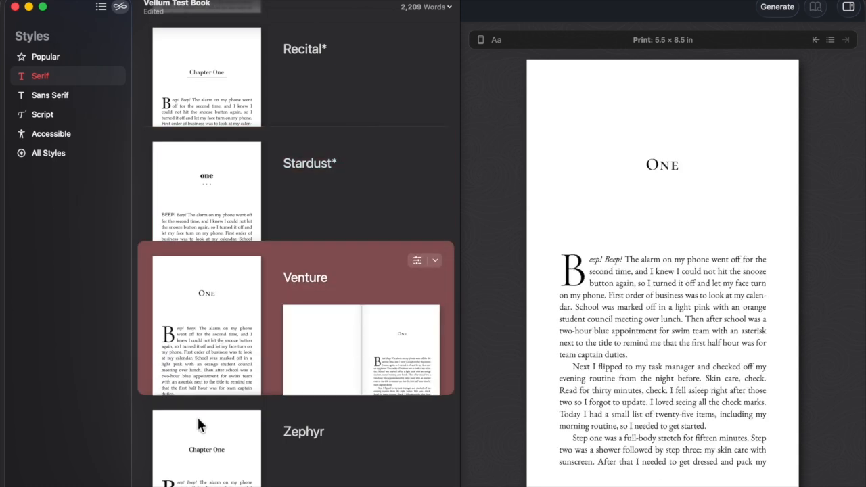
pyautogui.click(198, 464)
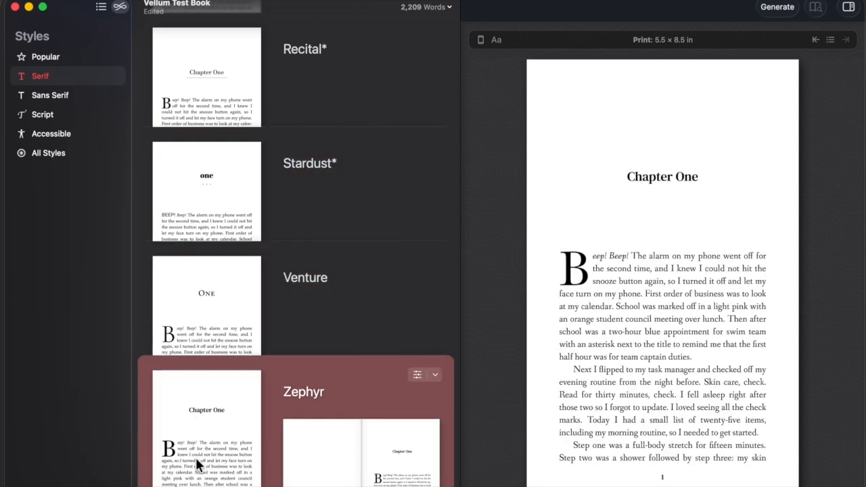
pyautogui.click(58, 96)
# Try the sans-serif styles Artisanal, Chroma, Directive, Metro, Parcel, Rival, Sudo, Trace and Verdict.
pyautogui.scroll(10, 220, 147)
pyautogui.click(219, 79)
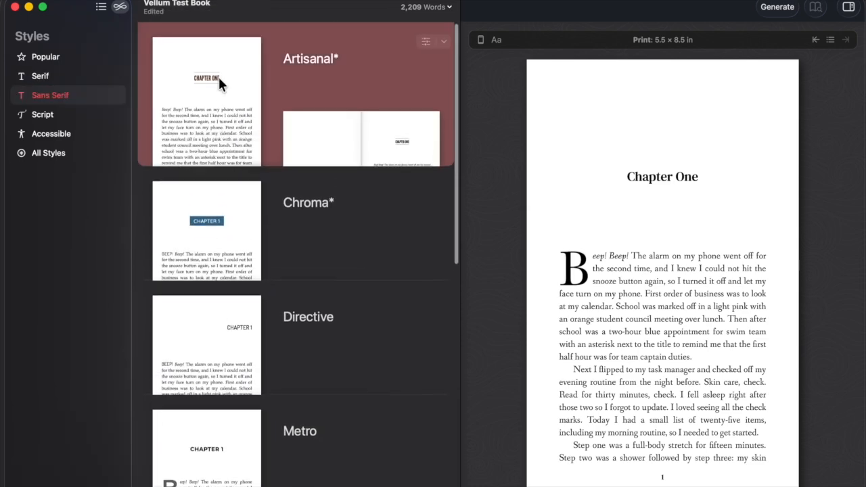
pyautogui.click(197, 223)
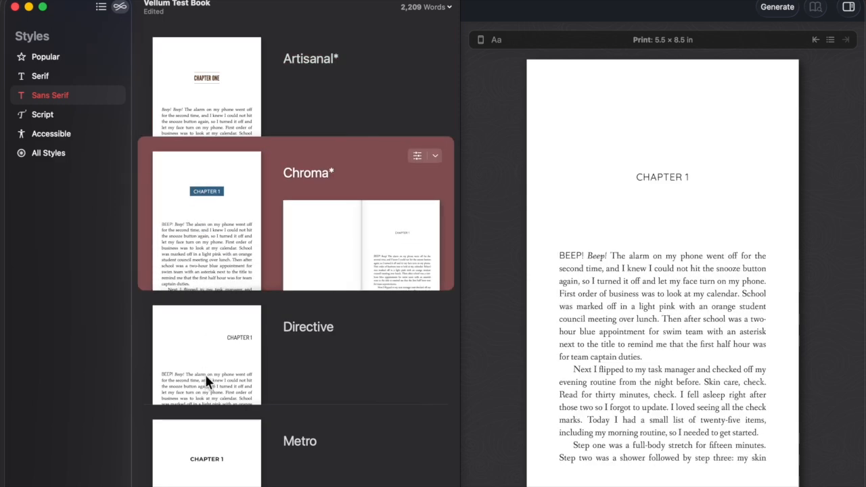
pyautogui.click(206, 376)
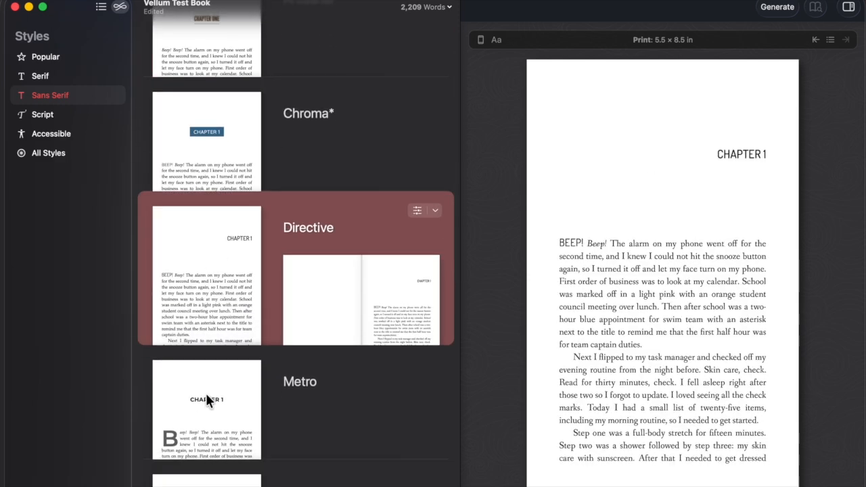
pyautogui.click(205, 393)
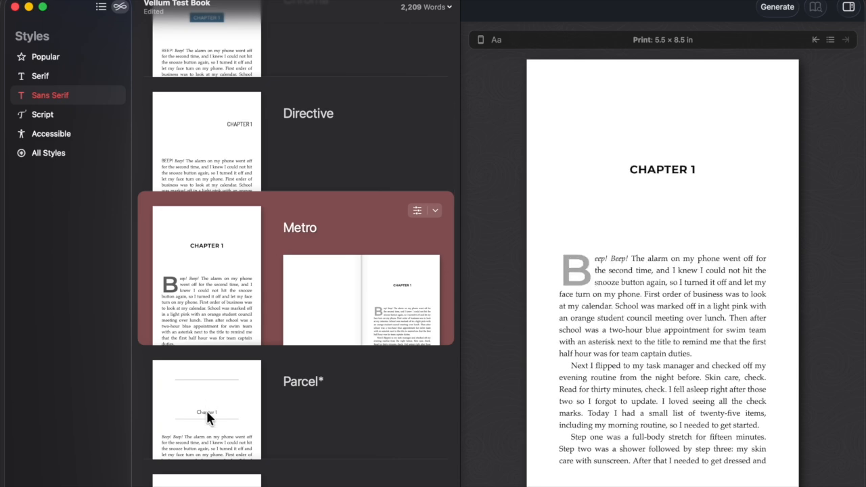
pyautogui.click(207, 433)
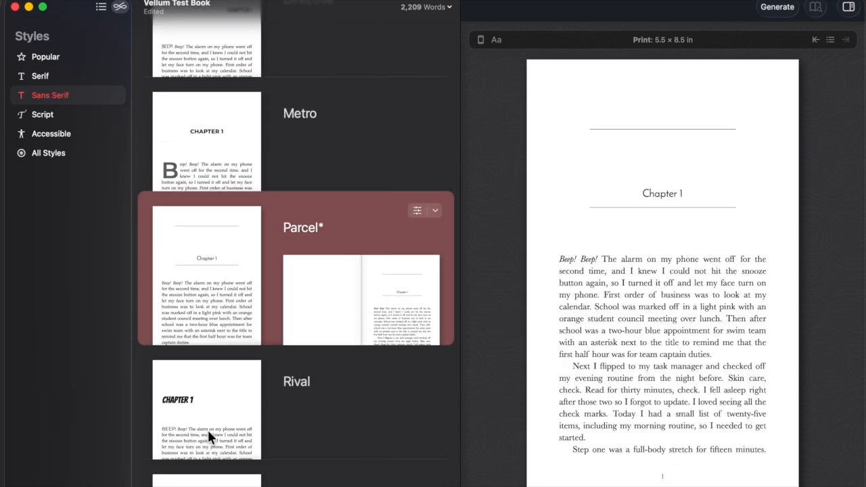
pyautogui.click(209, 399)
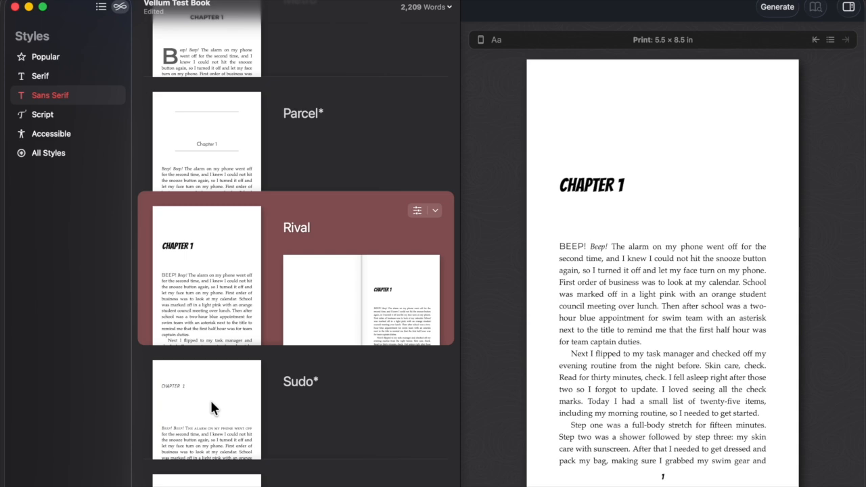
pyautogui.click(212, 407)
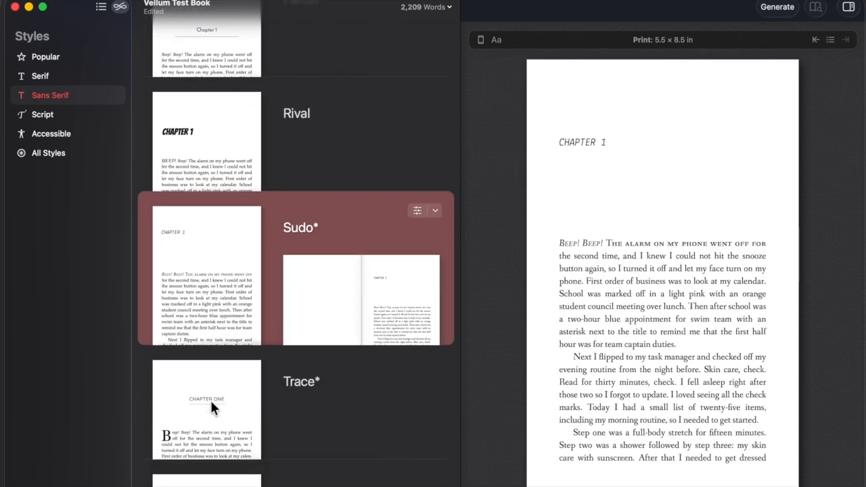
pyautogui.click(211, 406)
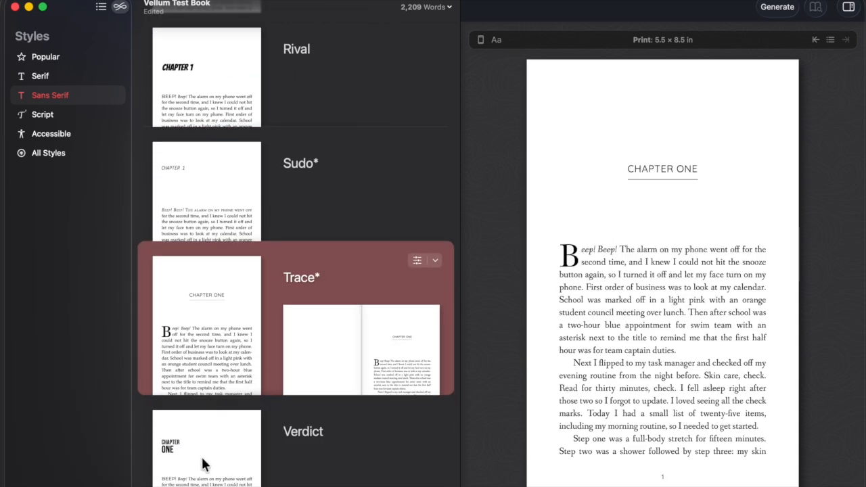
pyautogui.click(205, 464)
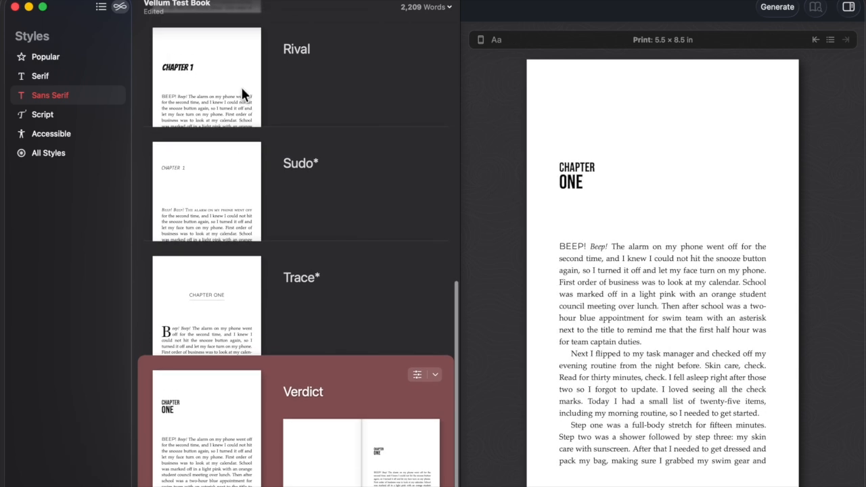
# Try the script styles Decorum, Seabreeze, Stiletto, Trifle and Whisper, then reapply Metro.
pyautogui.click(66, 115)
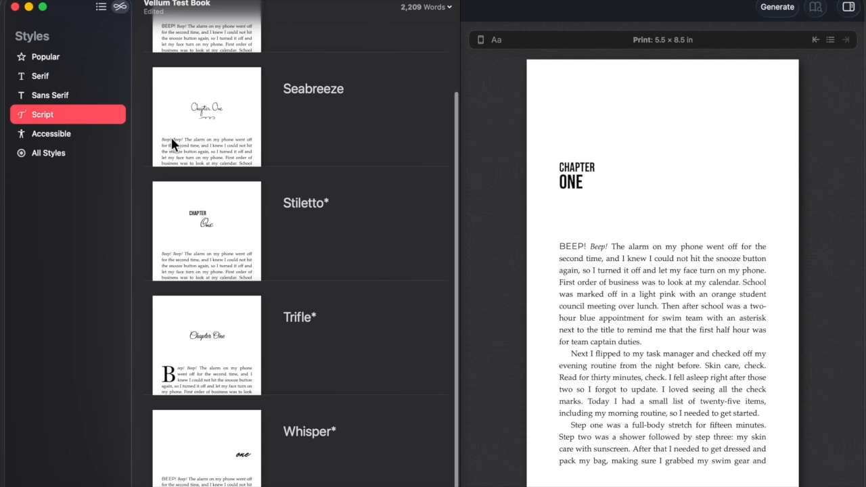
pyautogui.scroll(3, 171, 136)
pyautogui.click(199, 69)
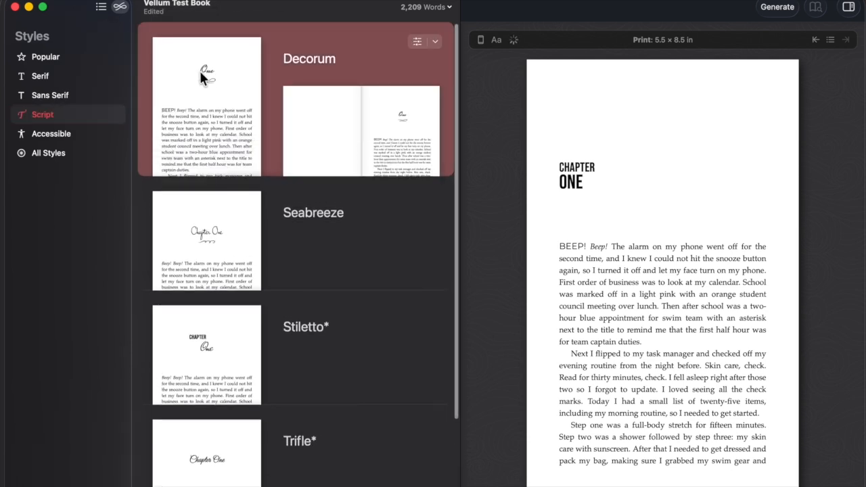
pyautogui.click(205, 230)
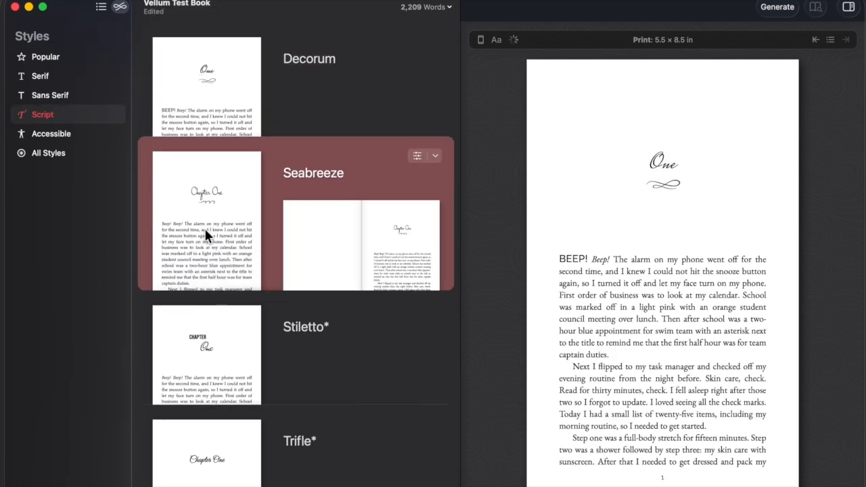
pyautogui.click(208, 344)
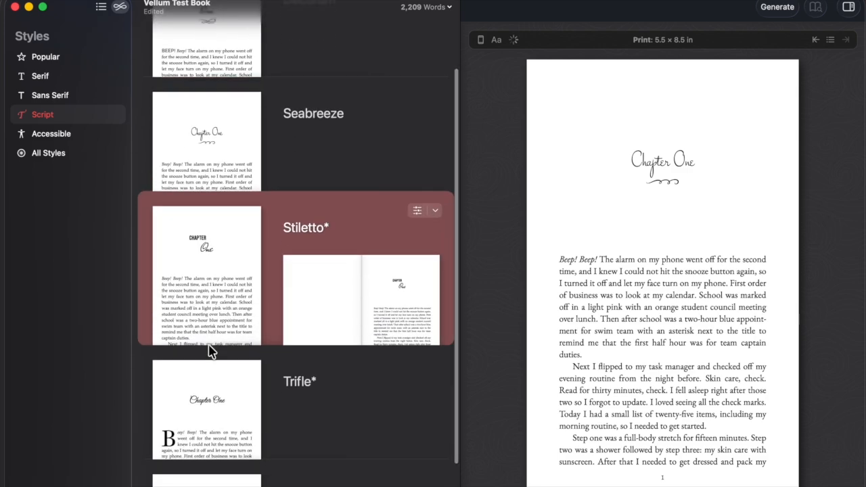
pyautogui.click(209, 334)
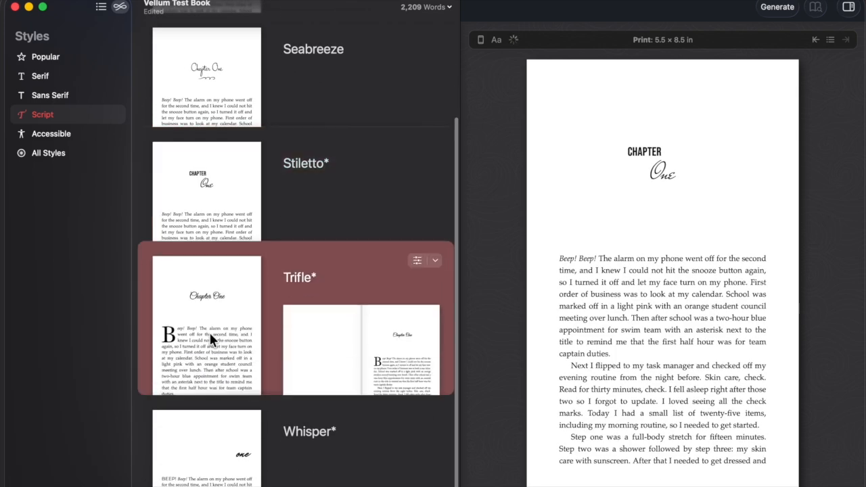
pyautogui.click(211, 429)
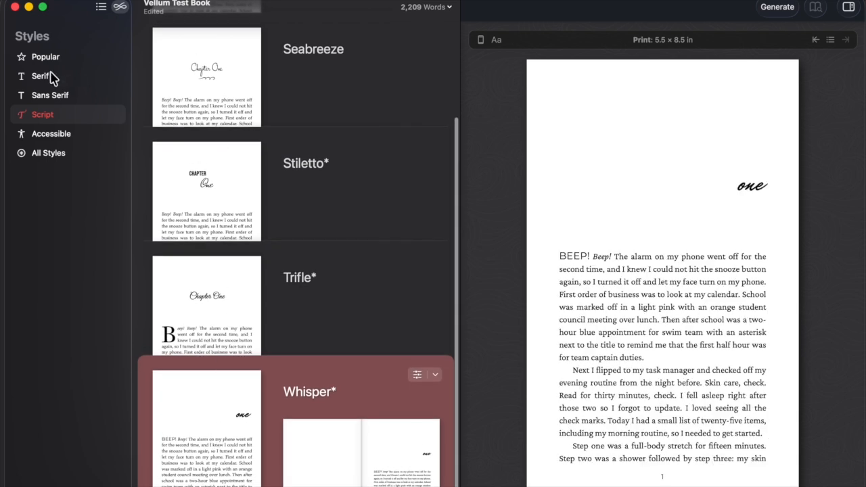
pyautogui.click(51, 100)
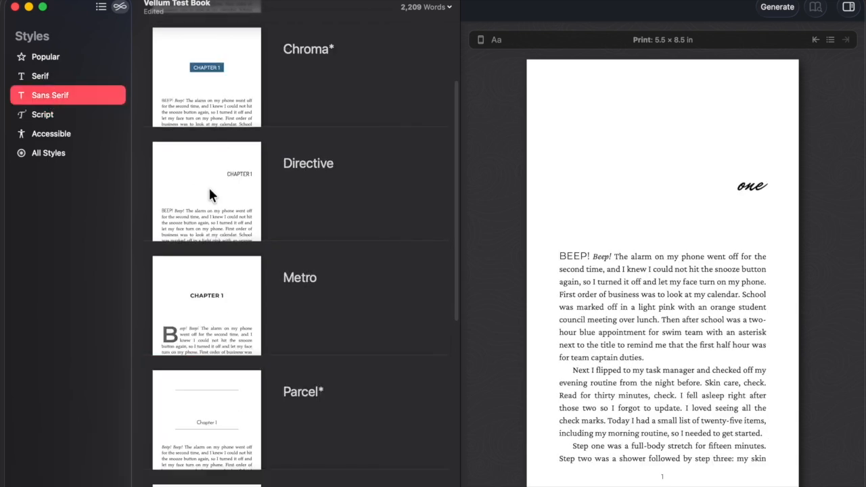
pyautogui.click(215, 300)
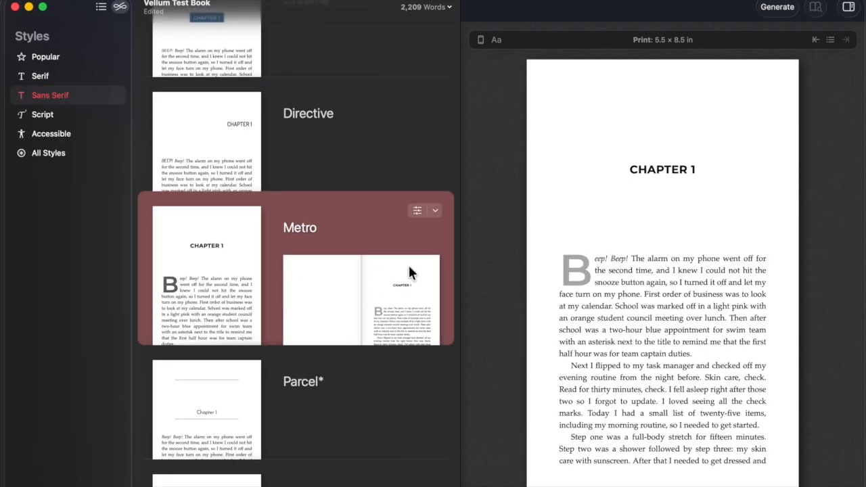
# In Metro's element settings, cycle the chapter heading variants back to left-aligned CHAPTER 1.
pyautogui.click(417, 212)
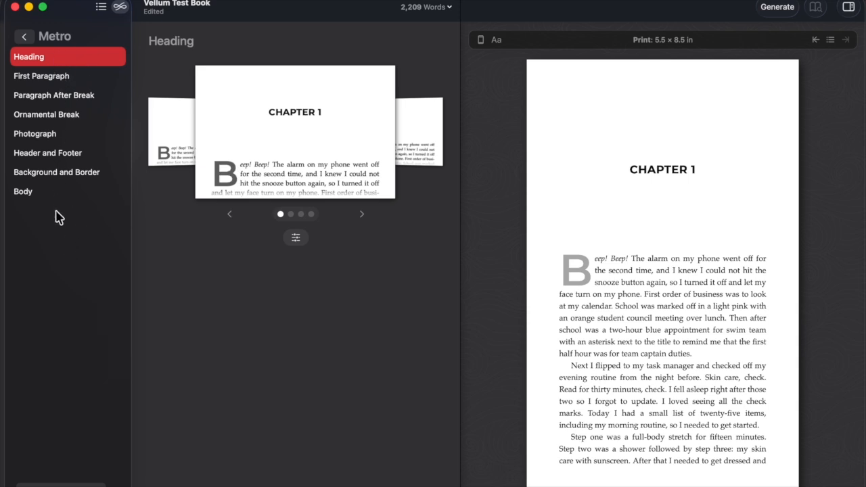
pyautogui.click(362, 215)
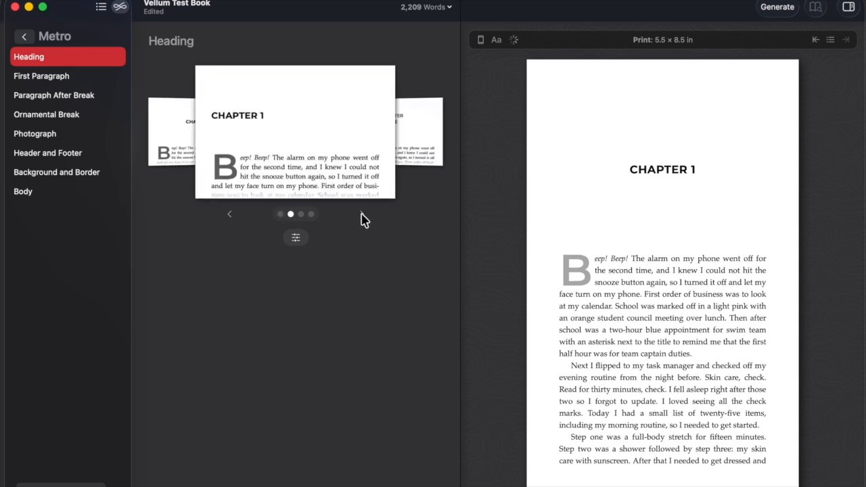
pyautogui.click(362, 215)
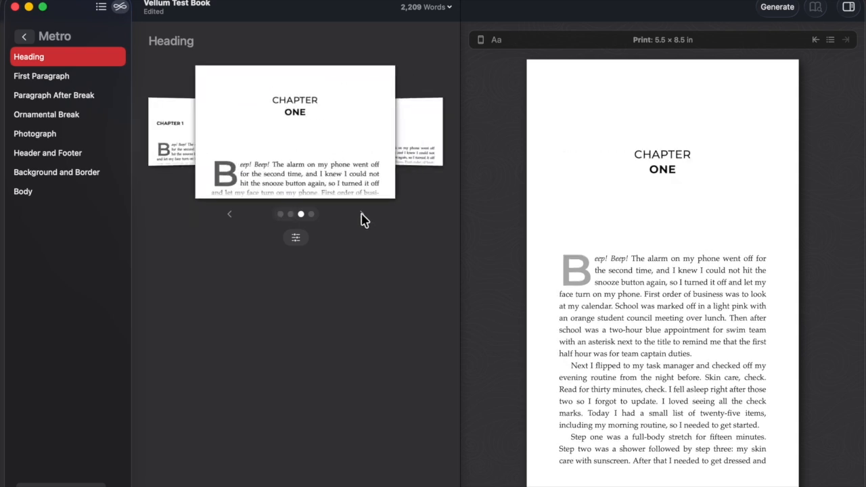
pyautogui.click(362, 215)
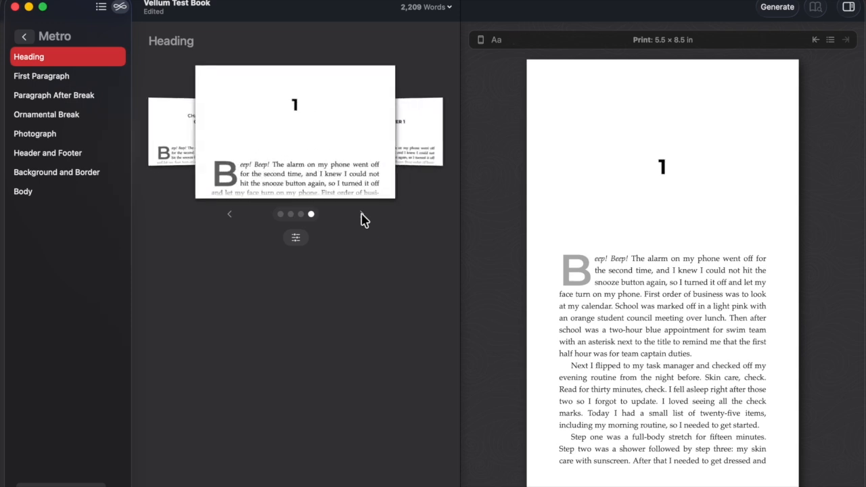
pyautogui.click(362, 215)
pyautogui.click(362, 215)
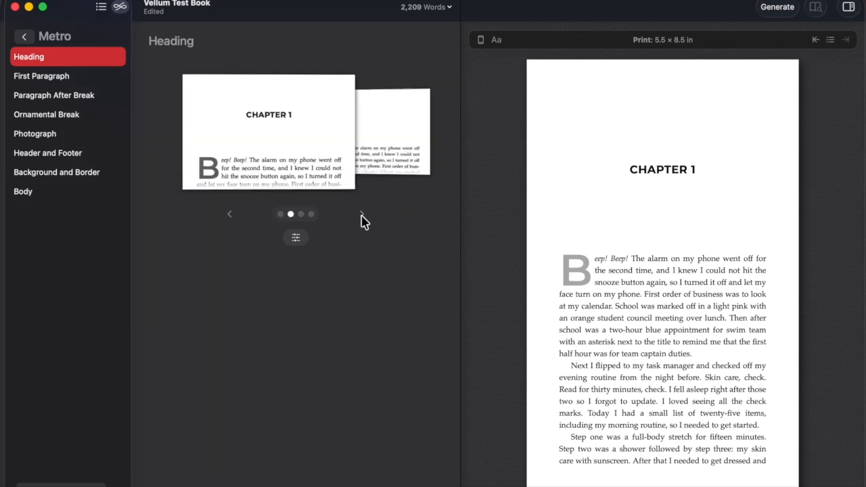
# Cycle through the First Paragraph styles and keep the large grey drop cap.
pyautogui.click(59, 78)
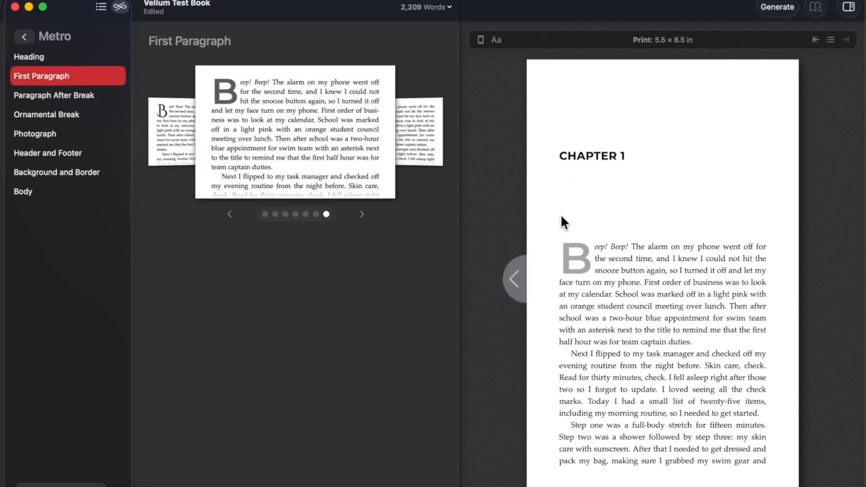
pyautogui.click(362, 214)
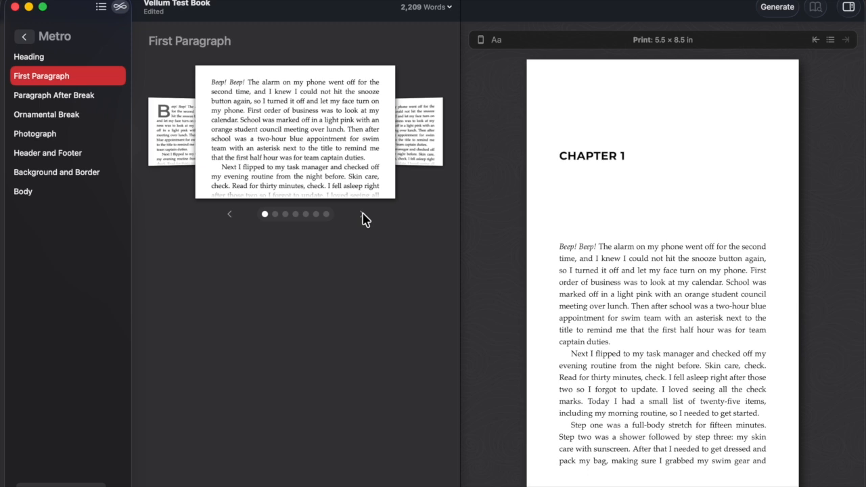
pyautogui.click(364, 218)
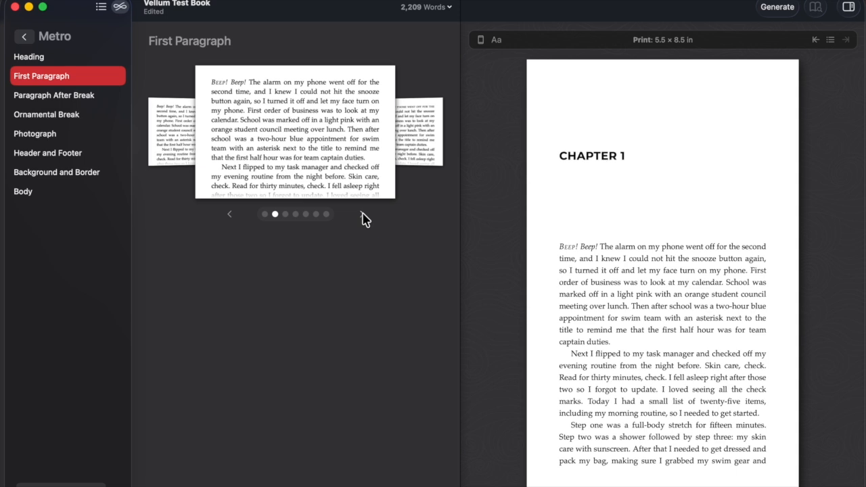
pyautogui.click(363, 217)
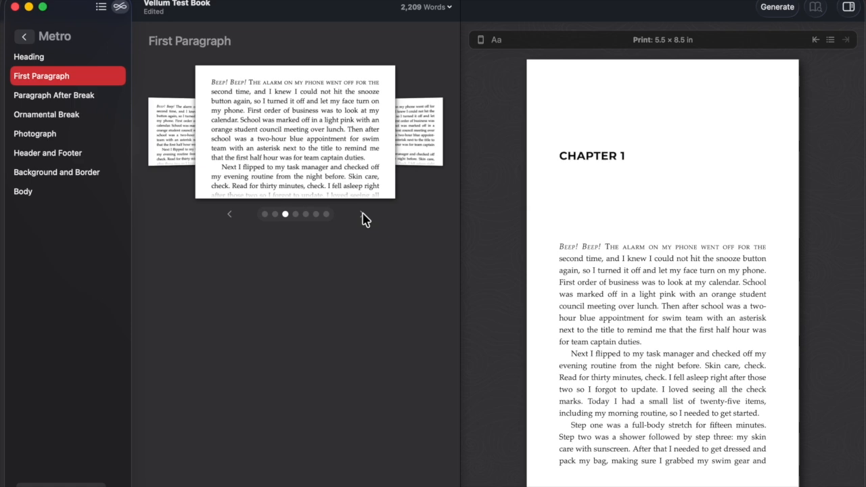
pyautogui.click(363, 218)
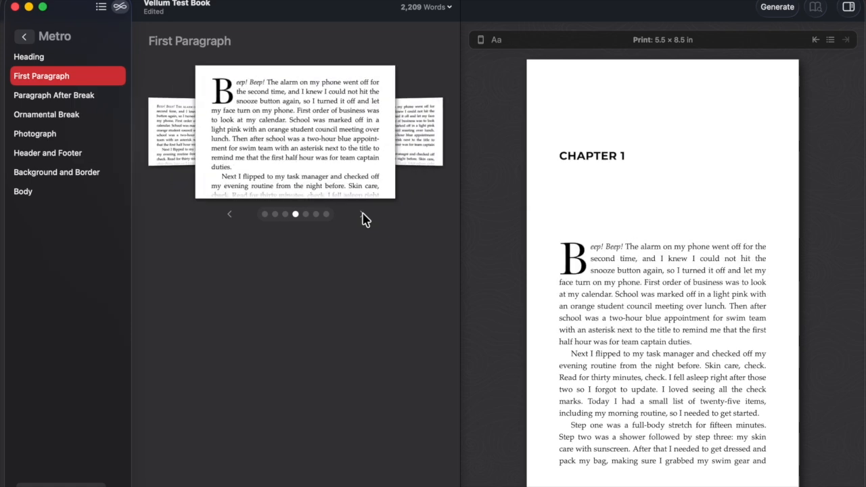
pyautogui.click(363, 218)
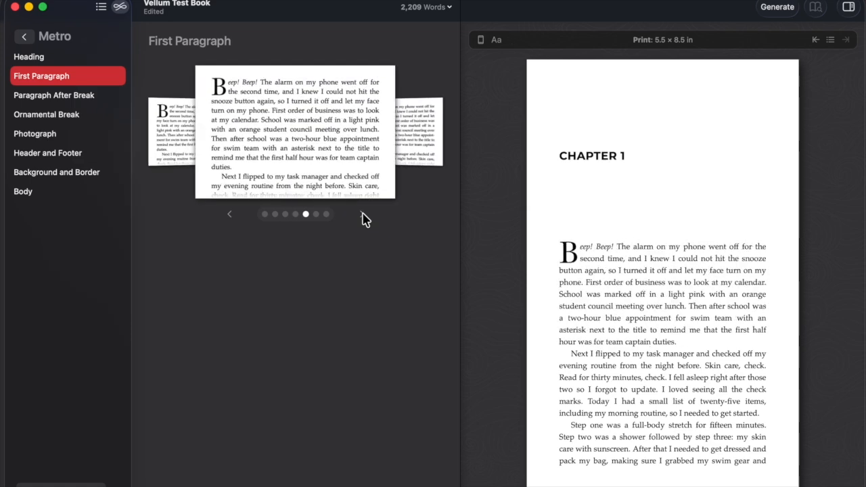
pyautogui.click(364, 218)
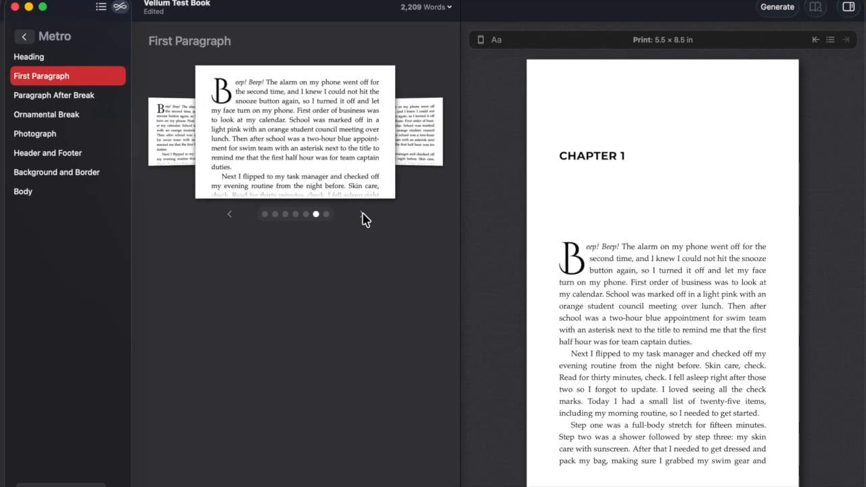
pyautogui.click(364, 218)
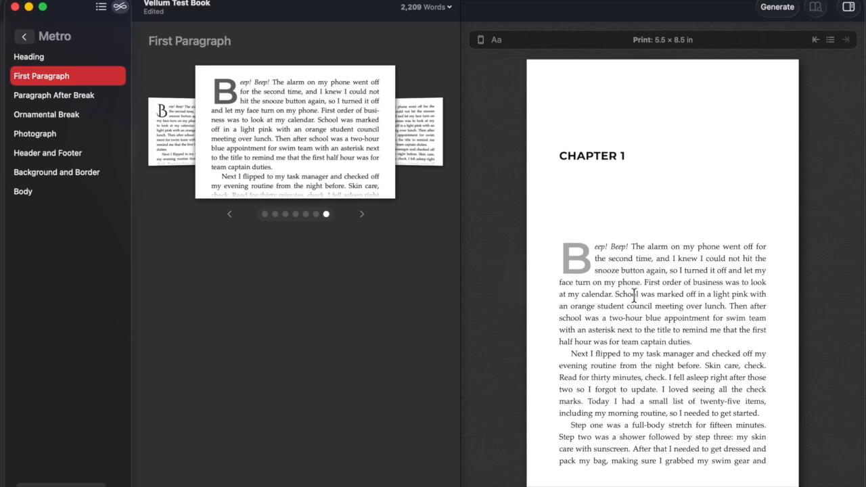
pyautogui.click(63, 101)
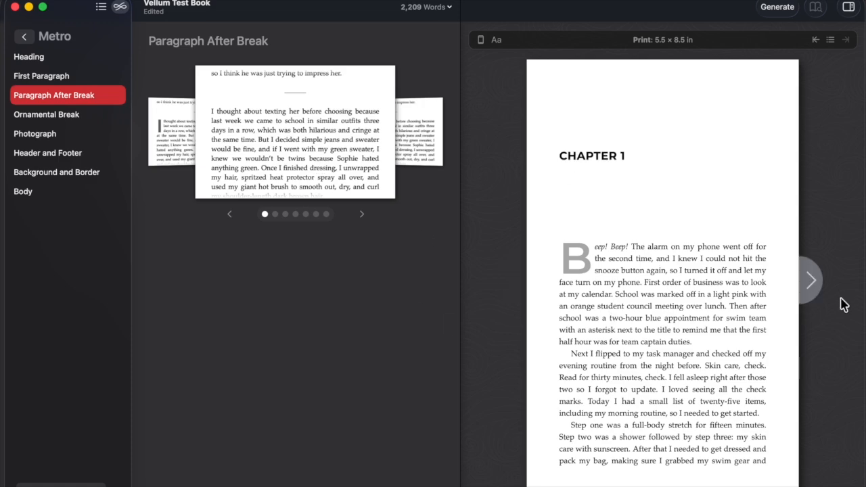
# Page the preview to the page-4 scene break and choose the bar-style grey initial after breaks.
pyautogui.click(811, 281)
pyautogui.click(811, 281)
pyautogui.click(811, 281)
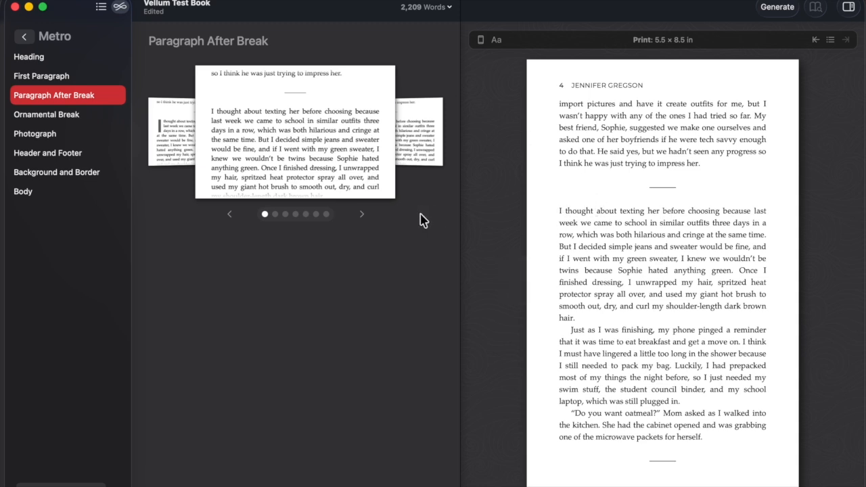
pyautogui.click(362, 215)
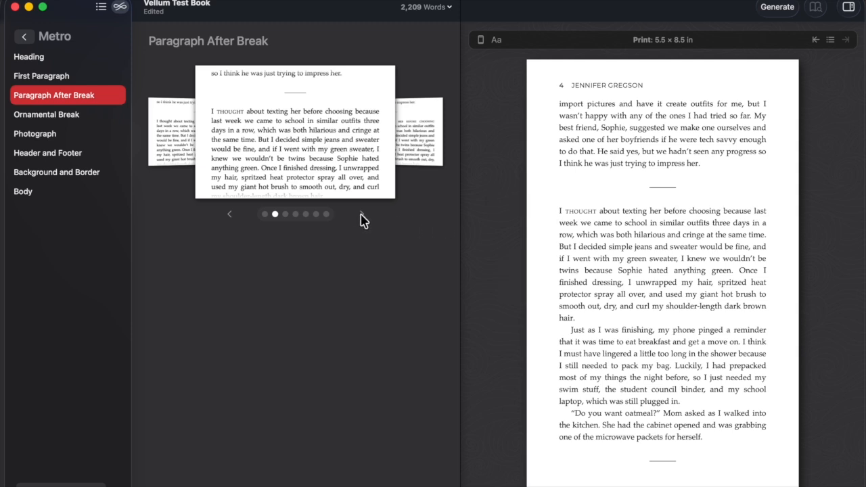
pyautogui.click(556, 208)
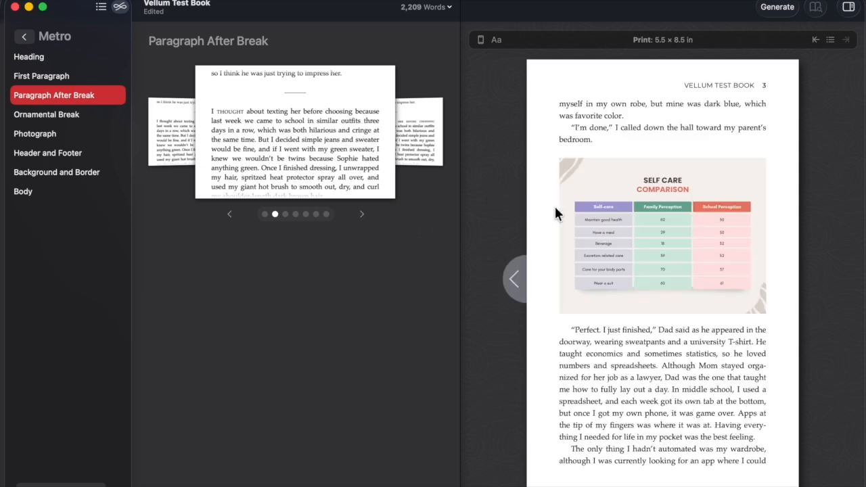
pyautogui.click(814, 280)
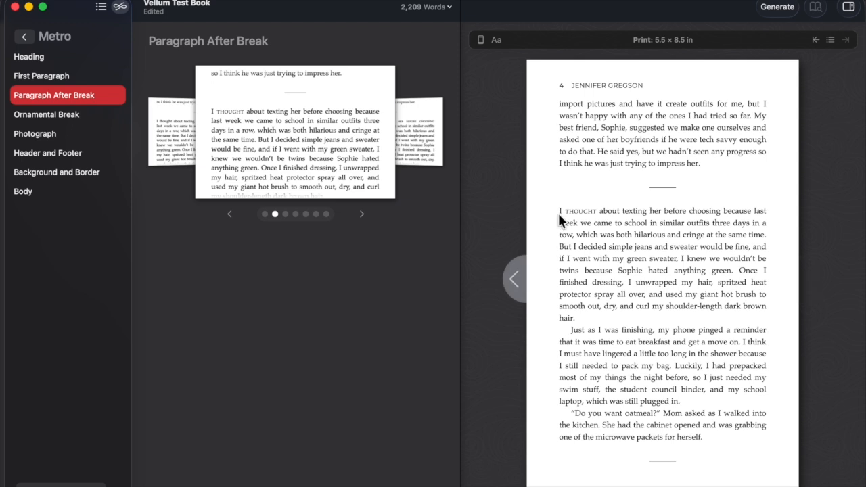
pyautogui.click(360, 218)
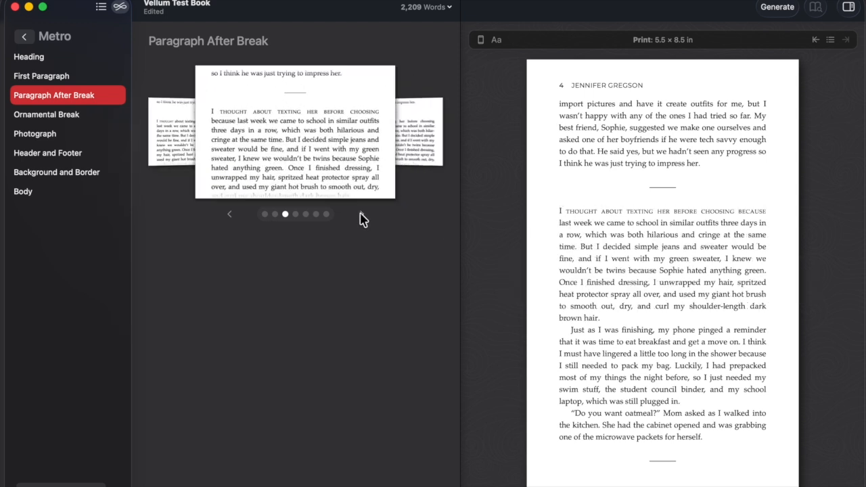
pyautogui.click(361, 218)
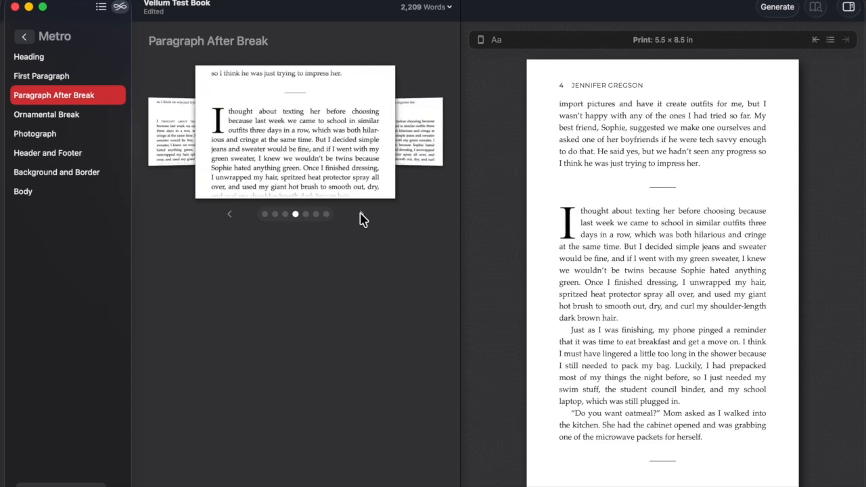
pyautogui.click(360, 218)
pyautogui.click(360, 218)
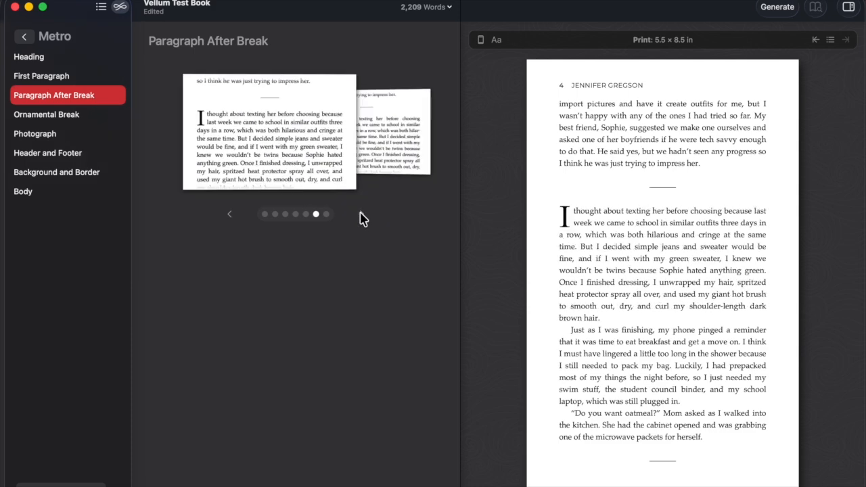
pyautogui.click(360, 218)
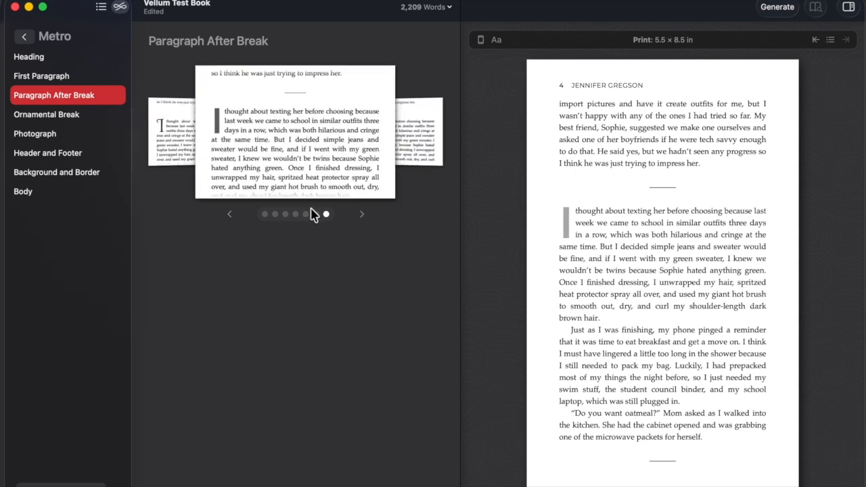
pyautogui.click(79, 117)
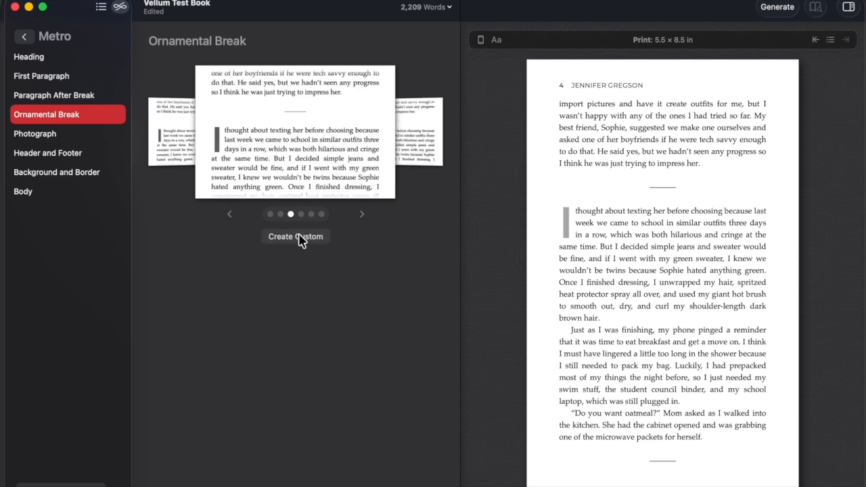
# Create a custom ornamental break using Heart Line copy.png, enlarged to maximum size.
pyautogui.click(297, 238)
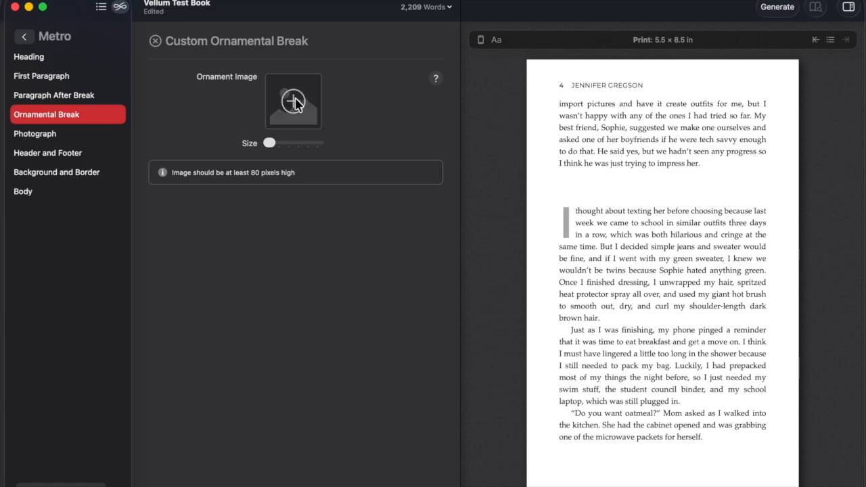
pyautogui.click(294, 102)
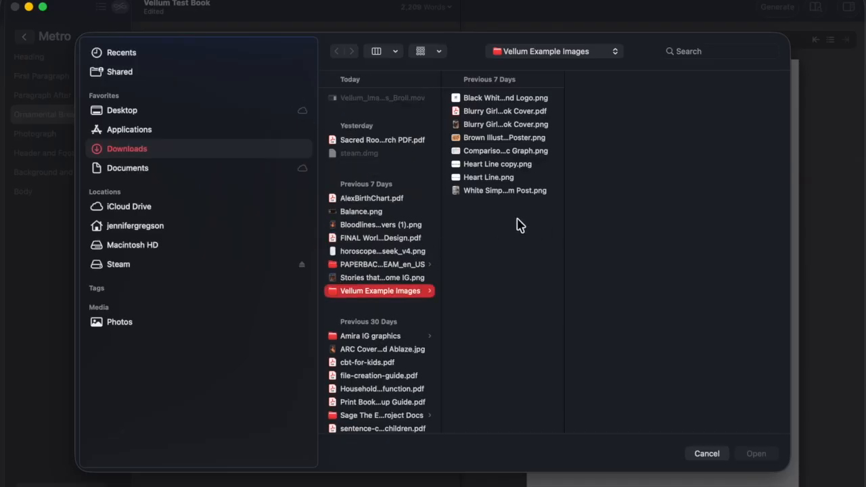
pyautogui.click(503, 165)
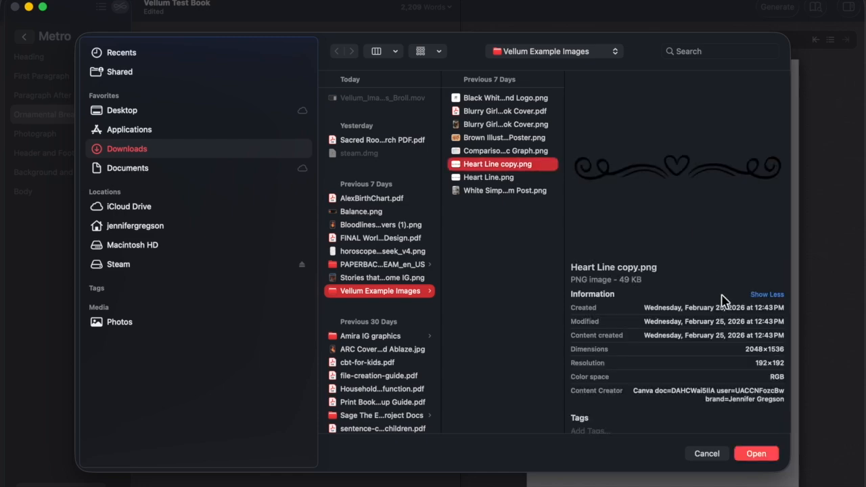
pyautogui.click(748, 456)
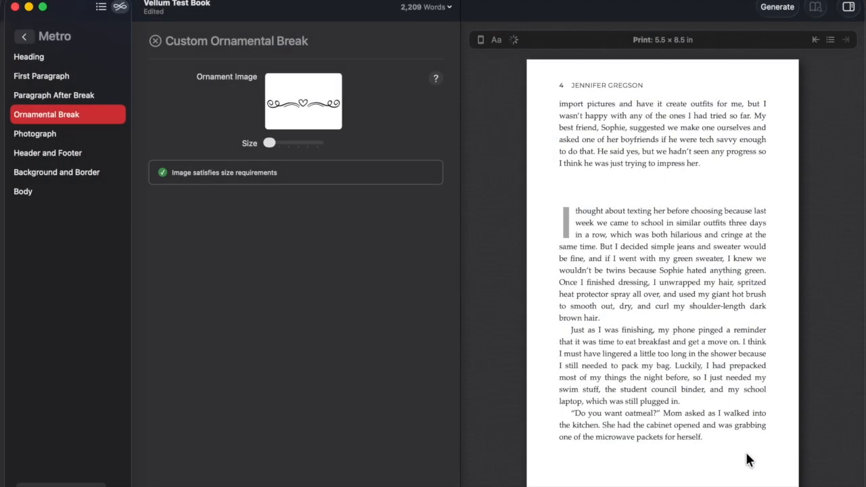
pyautogui.moveTo(270, 143); pyautogui.dragTo(328, 151)
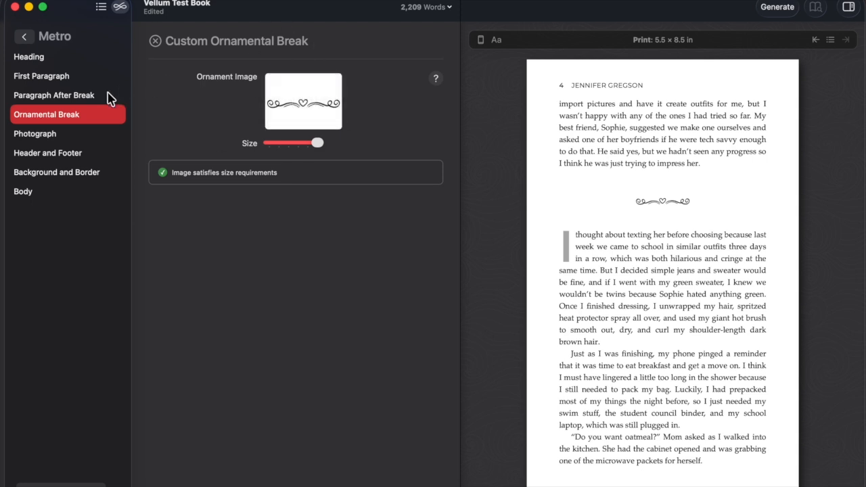
# Remove the Heart Line ornament image from the custom break.
pyautogui.click(285, 121)
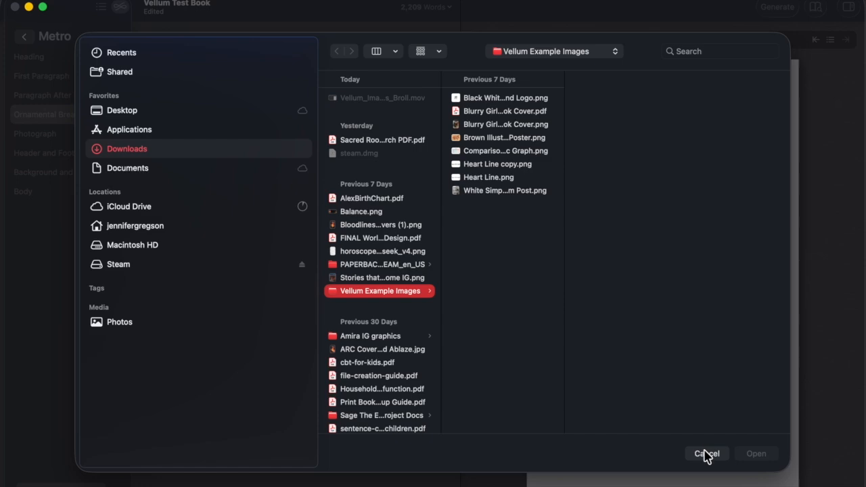
pyautogui.click(707, 454)
pyautogui.click(302, 127)
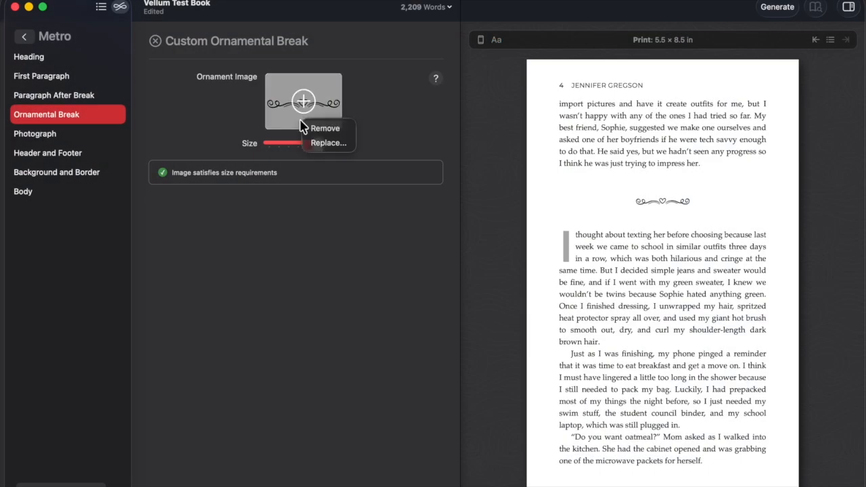
pyautogui.click(318, 131)
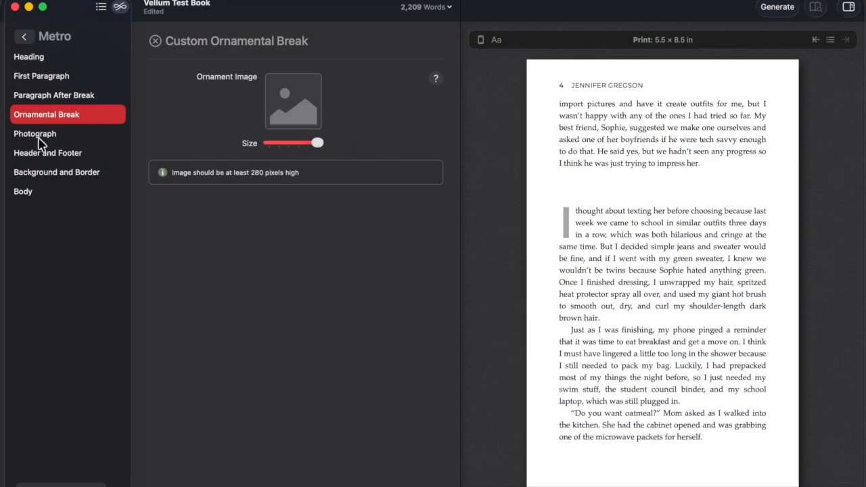
# Return to preset ornaments and cycle through snowflake, double-line, asterisks and swirl to the plain line.
pyautogui.click(155, 42)
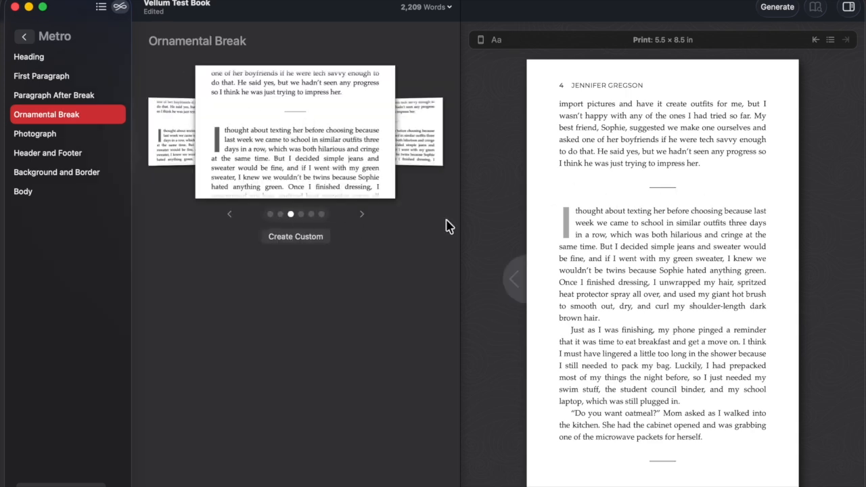
pyautogui.click(362, 215)
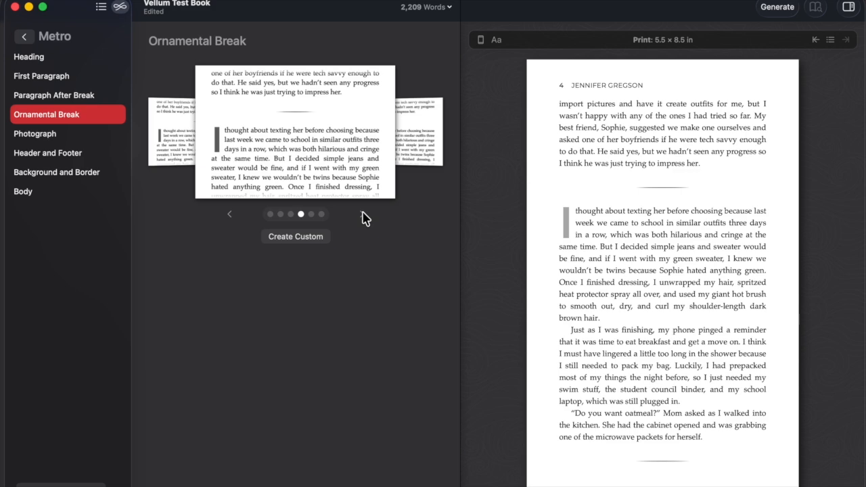
pyautogui.click(362, 215)
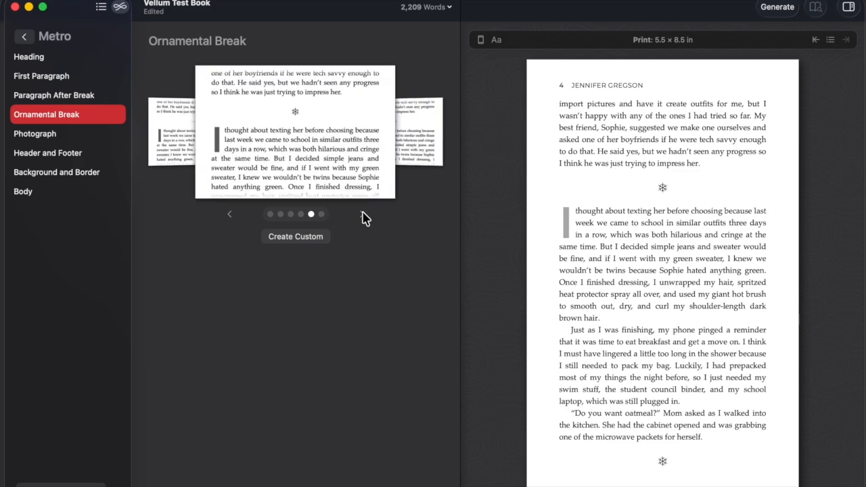
pyautogui.click(363, 216)
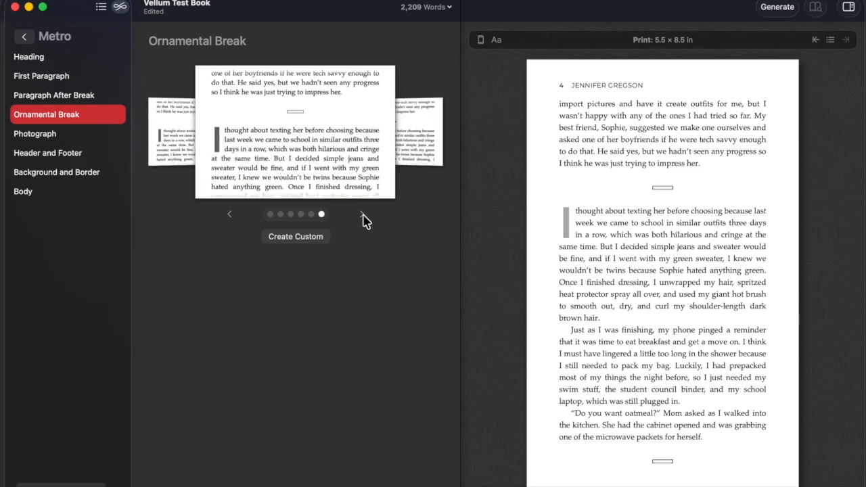
pyautogui.click(363, 215)
pyautogui.click(363, 215)
pyautogui.click(363, 215)
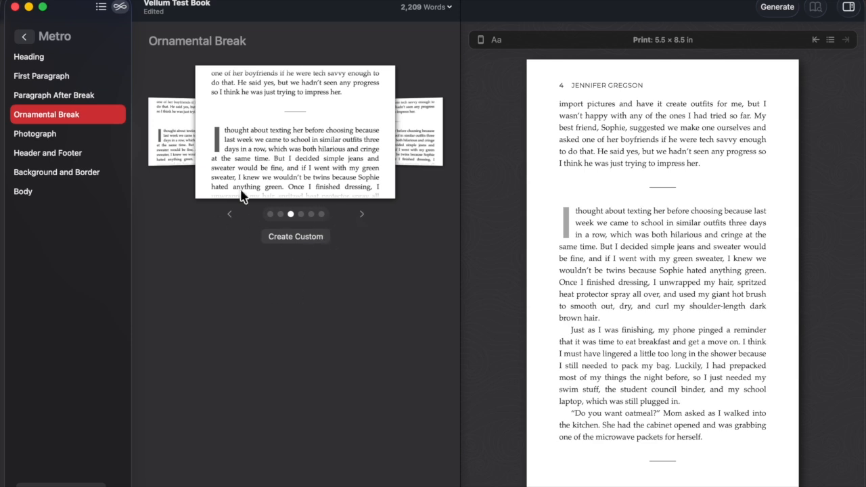
pyautogui.click(70, 142)
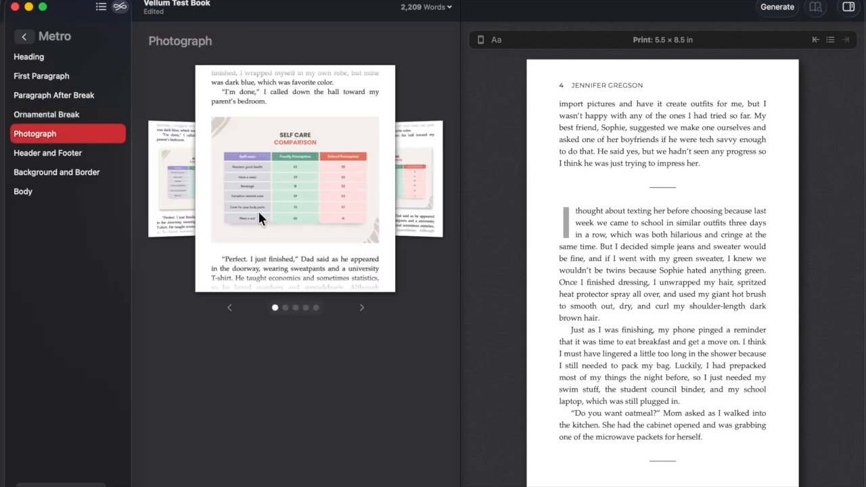
# Turn the preview to page 3 and step through the photograph styles to the drop-shadow one.
pyautogui.click(521, 283)
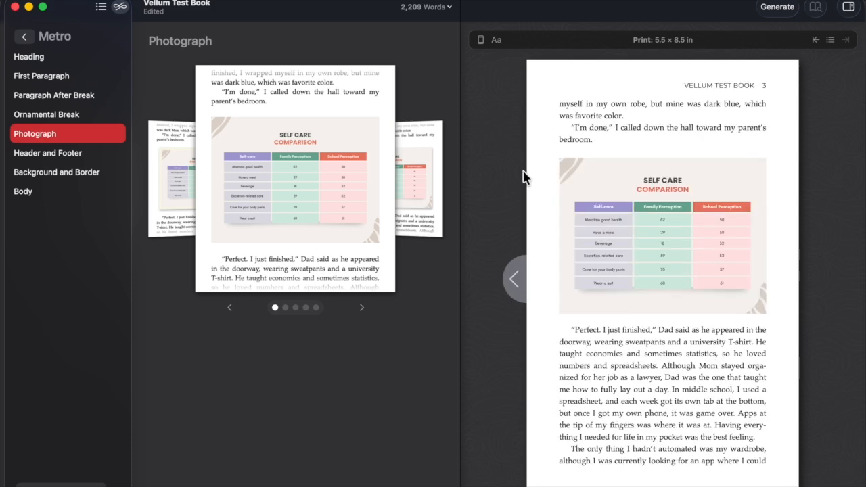
pyautogui.click(361, 308)
pyautogui.click(361, 309)
pyautogui.click(361, 308)
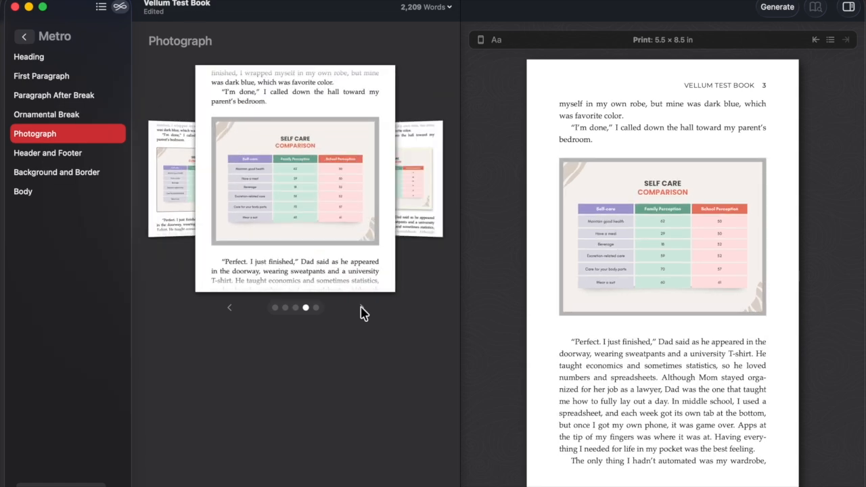
pyautogui.click(361, 311)
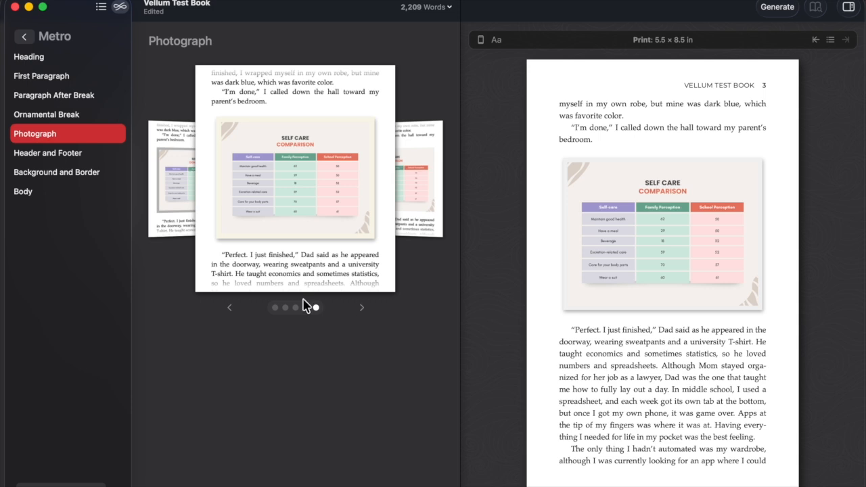
pyautogui.click(74, 156)
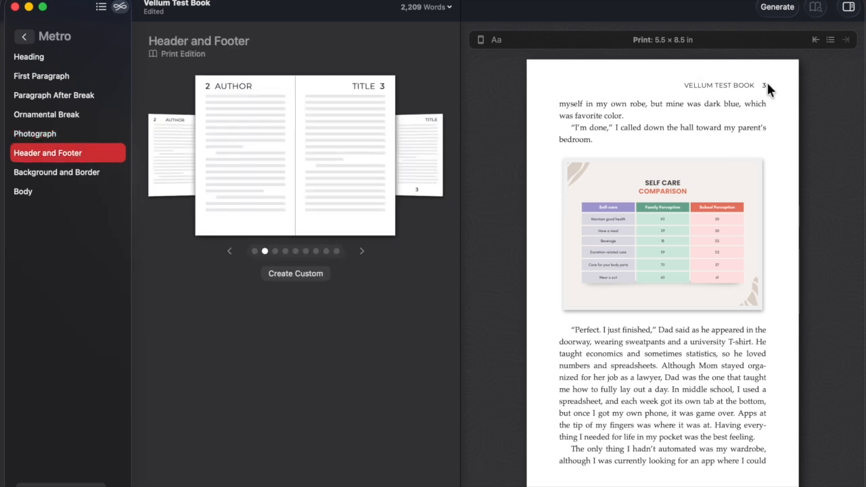
# Compare the footer page-number, corner page-number and centered header styles across preview pages 2–4.
pyautogui.click(514, 279)
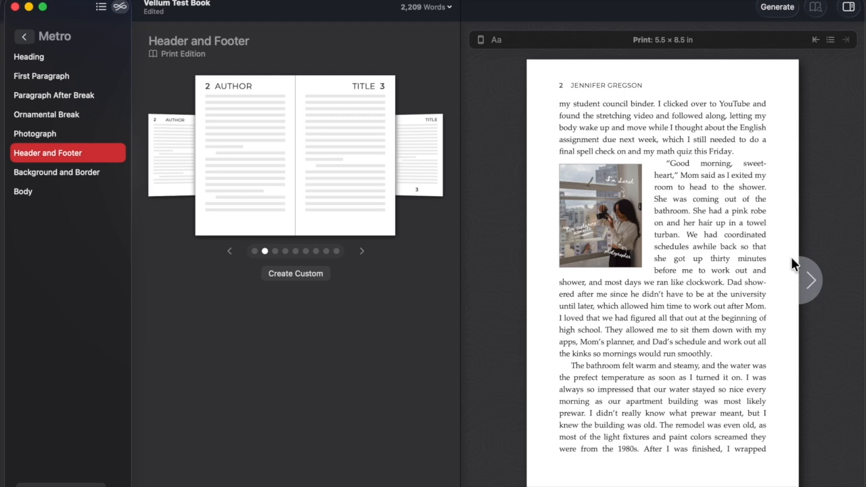
pyautogui.click(815, 290)
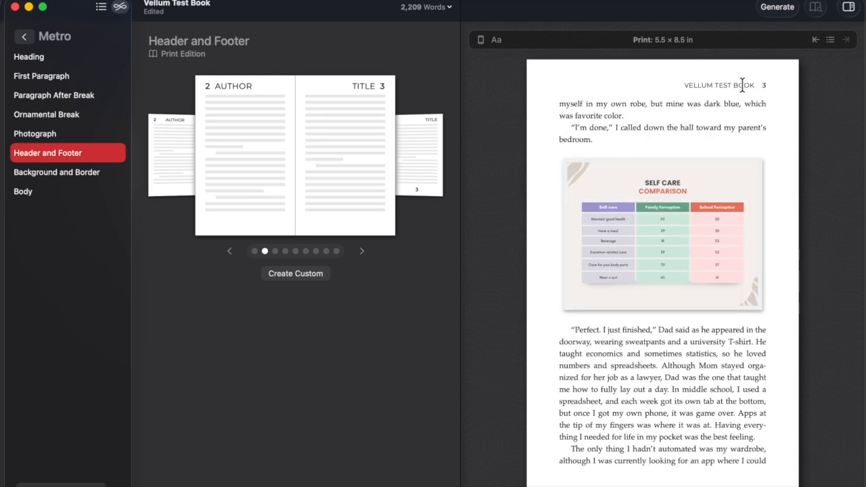
pyautogui.click(362, 252)
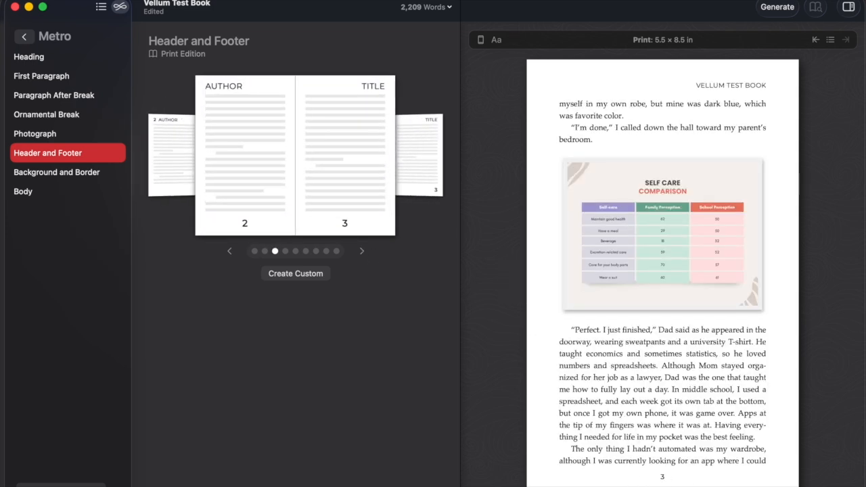
pyautogui.click(362, 252)
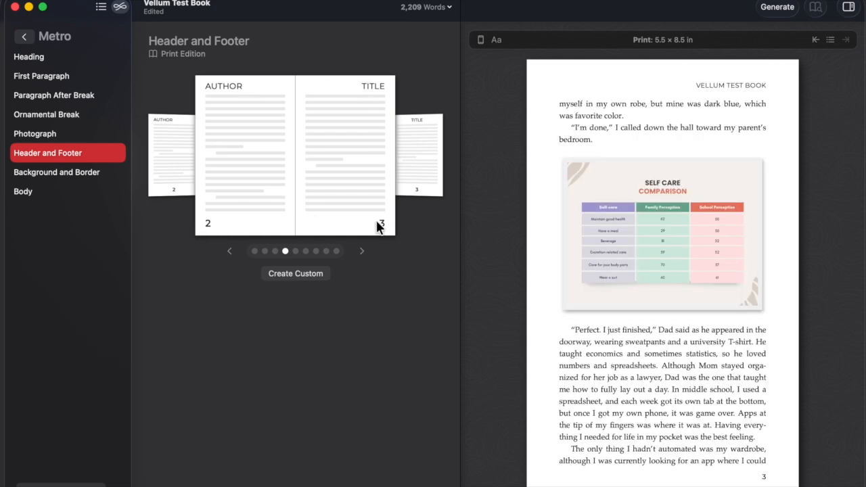
pyautogui.click(515, 280)
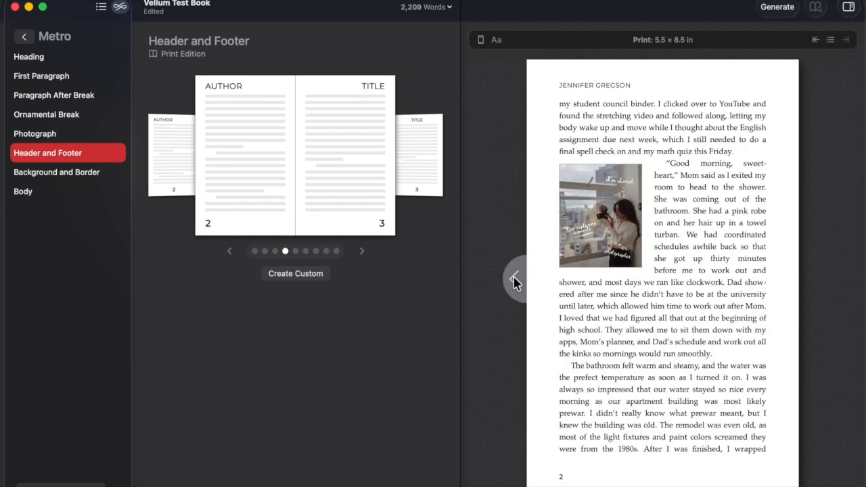
pyautogui.click(817, 285)
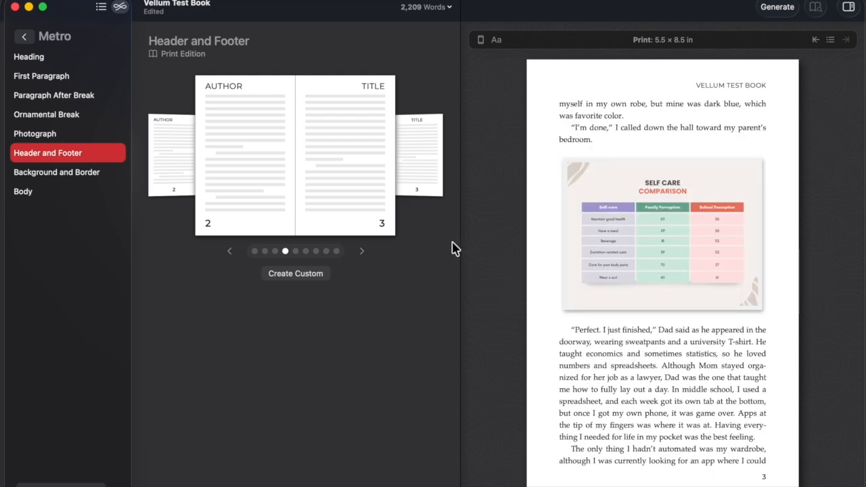
pyautogui.click(359, 254)
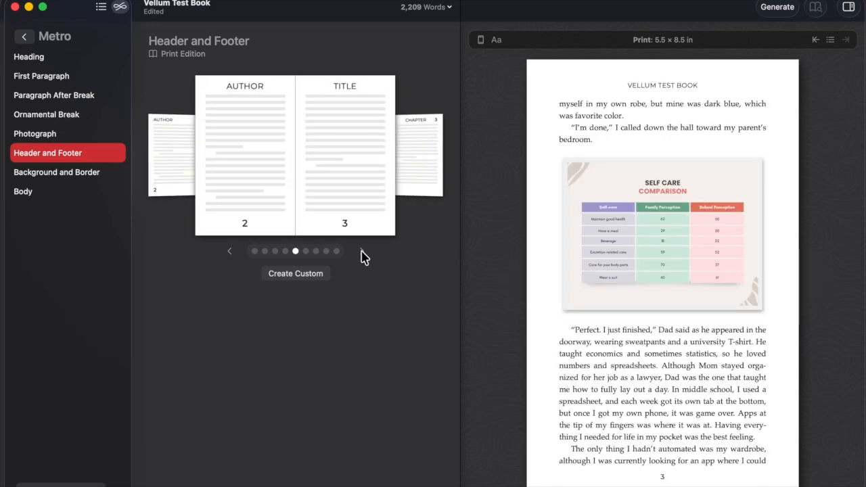
pyautogui.click(812, 285)
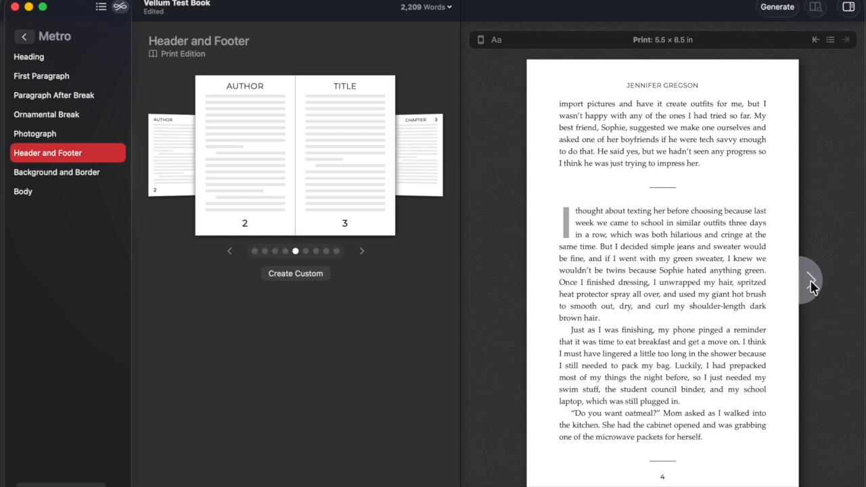
pyautogui.click(514, 284)
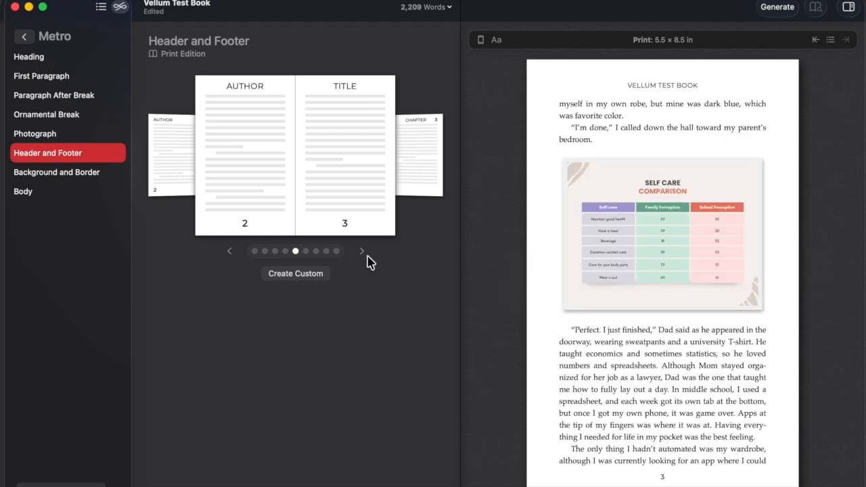
# Try the title and title-chapter header styles, then settle on page numbers in outer bottom corners.
pyautogui.click(363, 253)
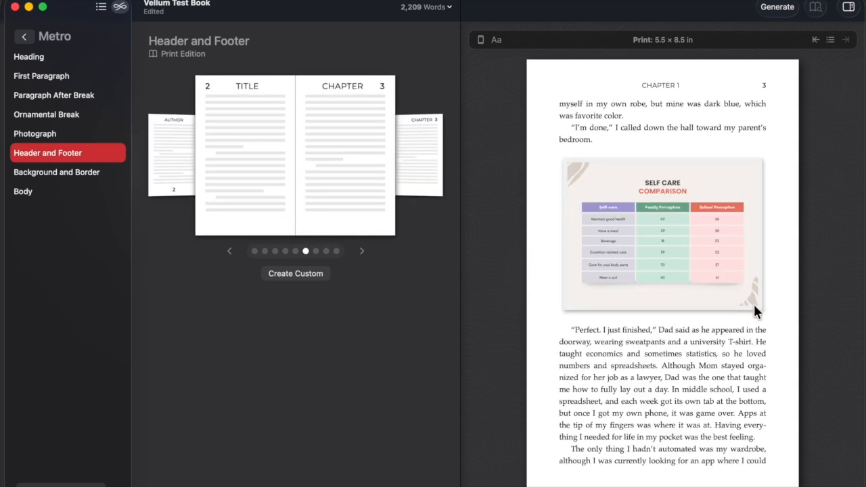
pyautogui.moveTo(803, 313)
pyautogui.click(810, 290)
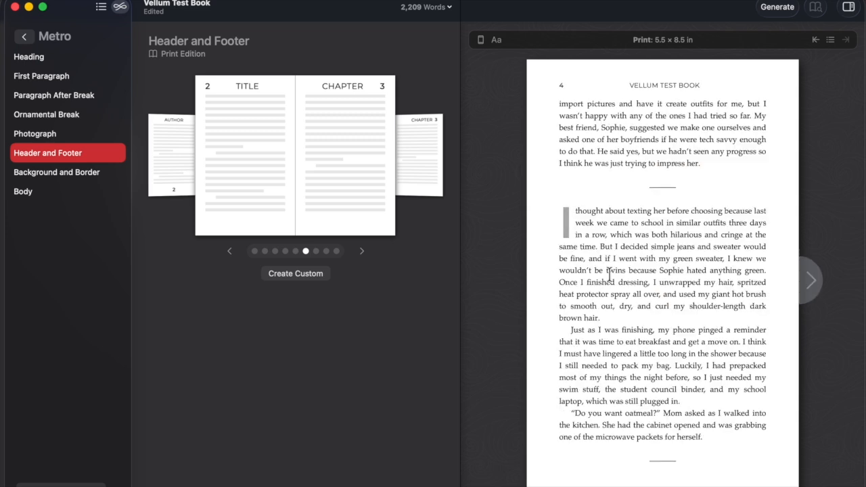
pyautogui.click(516, 277)
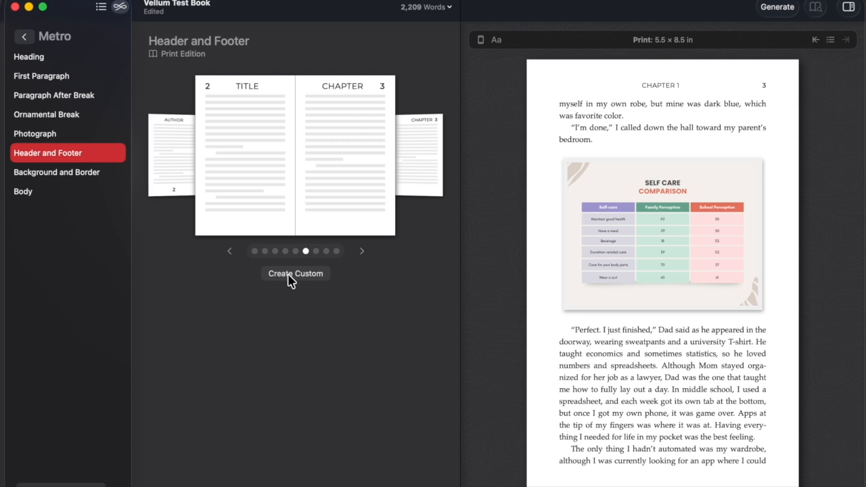
pyautogui.click(362, 251)
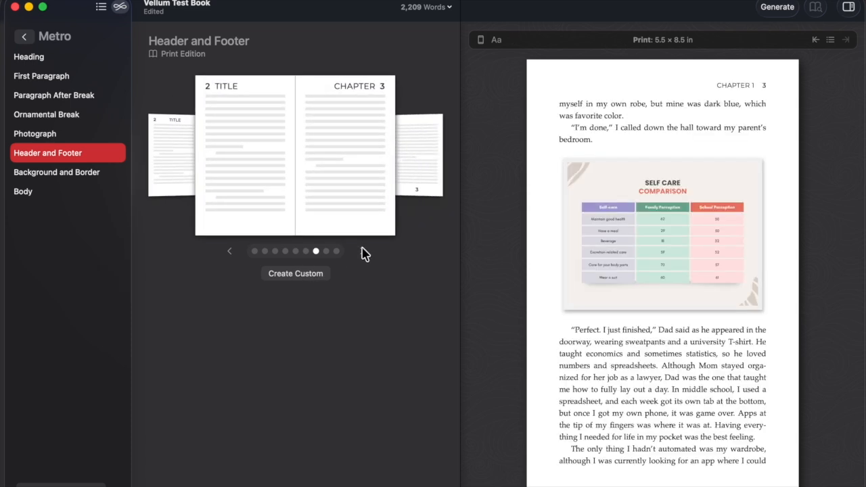
pyautogui.click(362, 251)
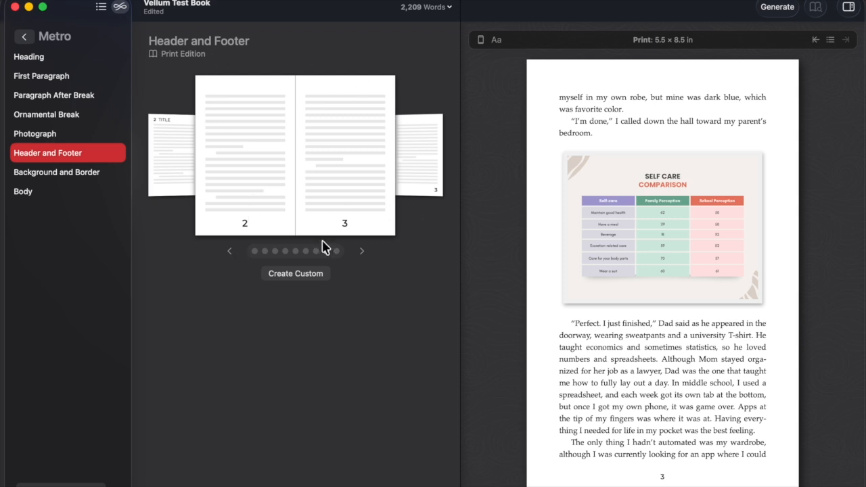
pyautogui.click(362, 251)
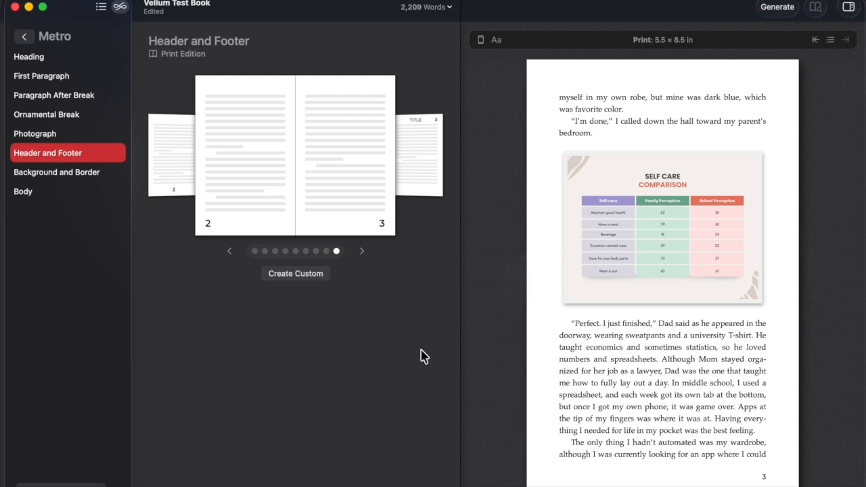
# In Body settings, try indentation, keep spacing between paragraphs, and turn off hyphenation.
pyautogui.click(64, 177)
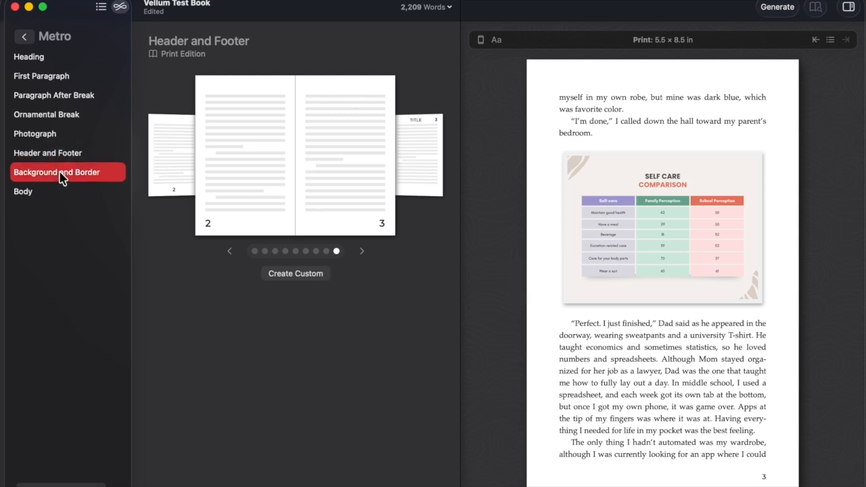
pyautogui.click(49, 198)
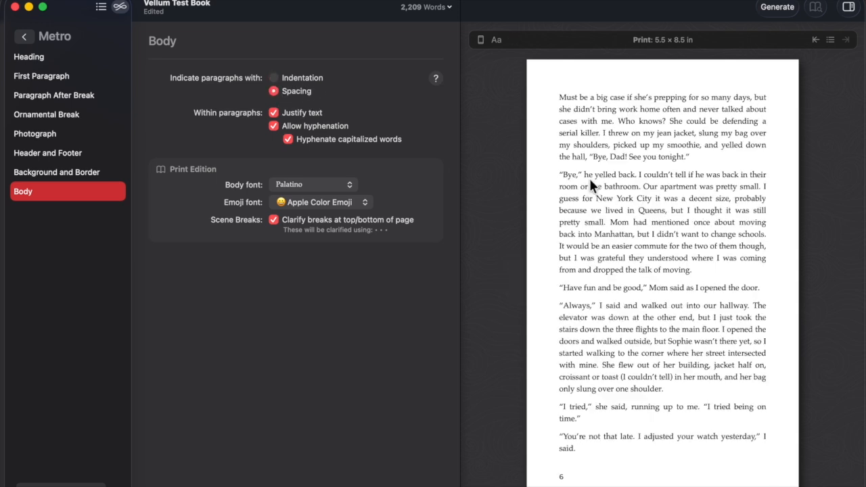
pyautogui.click(275, 79)
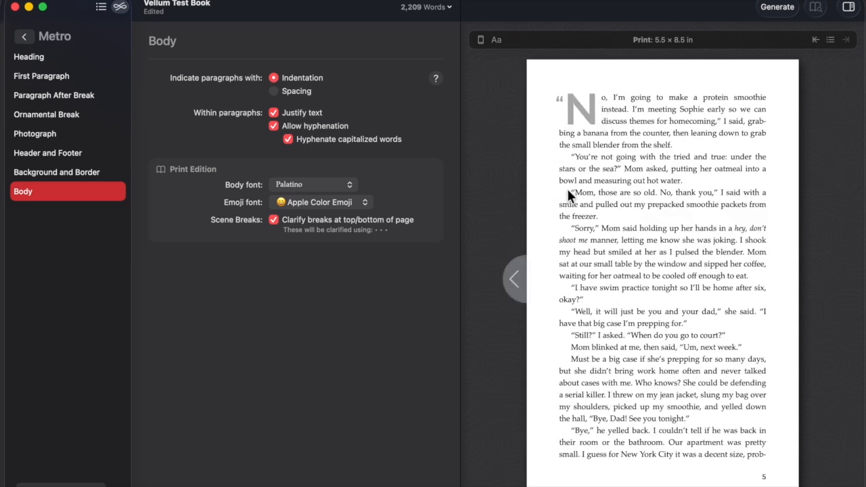
pyautogui.click(274, 91)
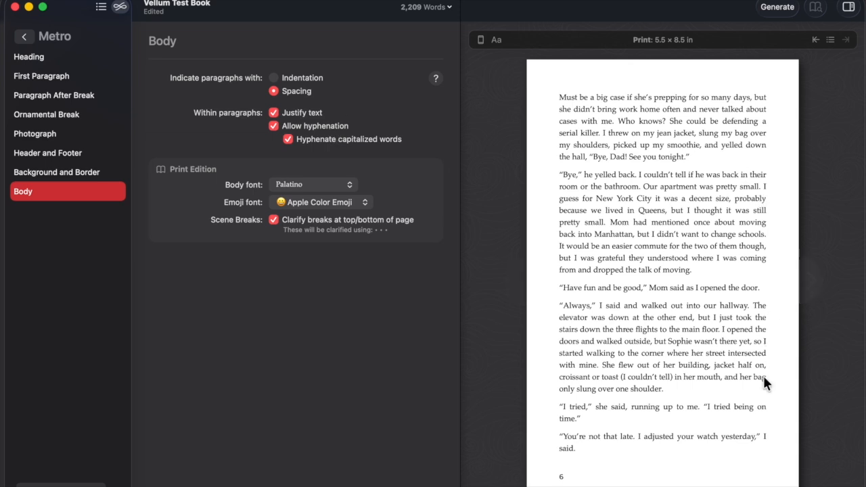
pyautogui.click(812, 284)
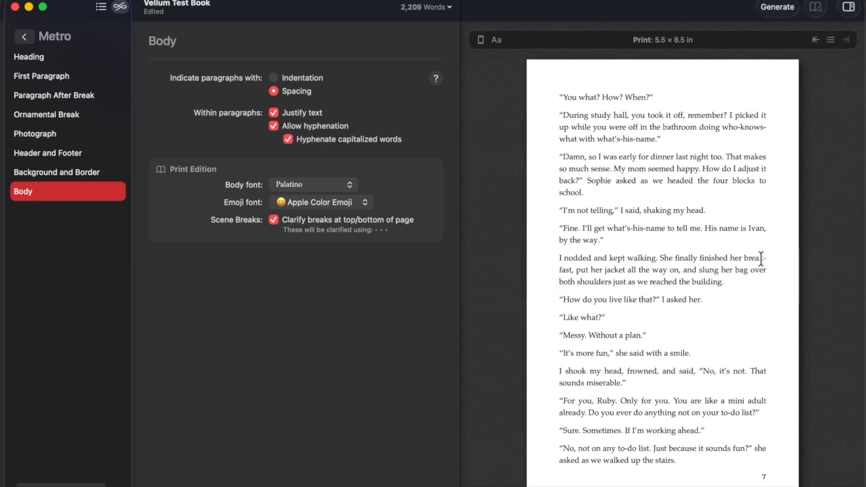
pyautogui.click(274, 127)
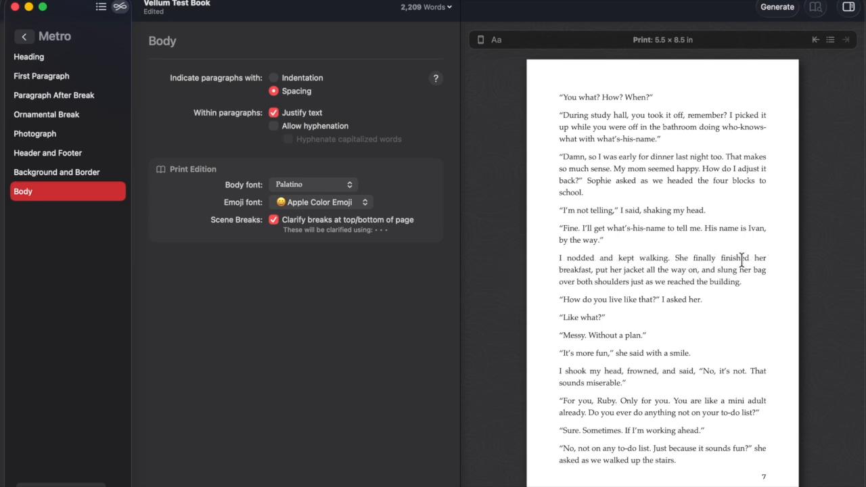
# Page the print preview through pages 5, 6, 5 and back to page 4.
pyautogui.click(565, 272)
pyautogui.click(565, 271)
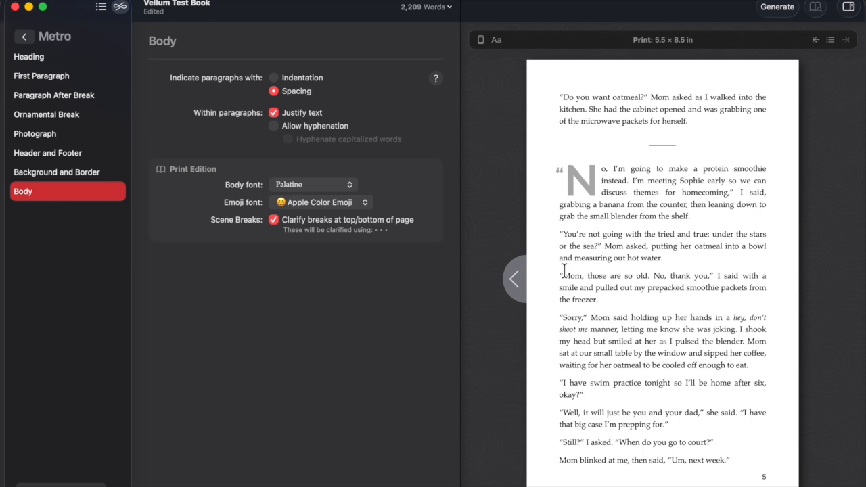
pyautogui.click(814, 281)
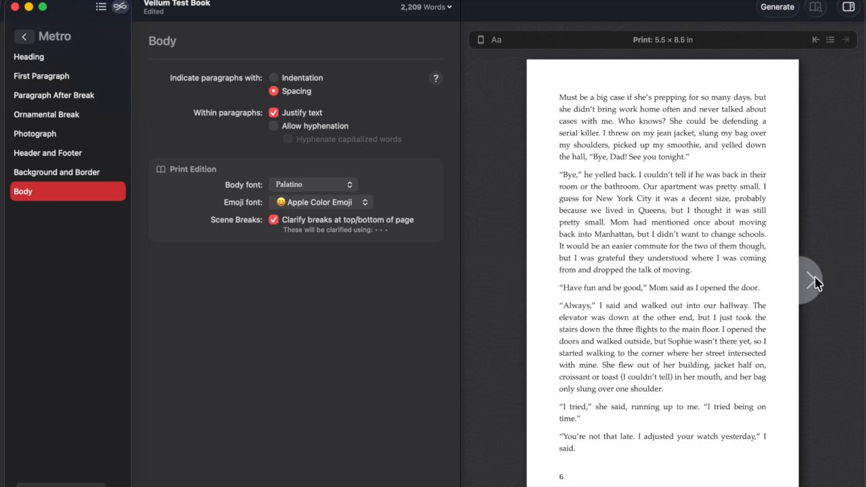
pyautogui.click(516, 281)
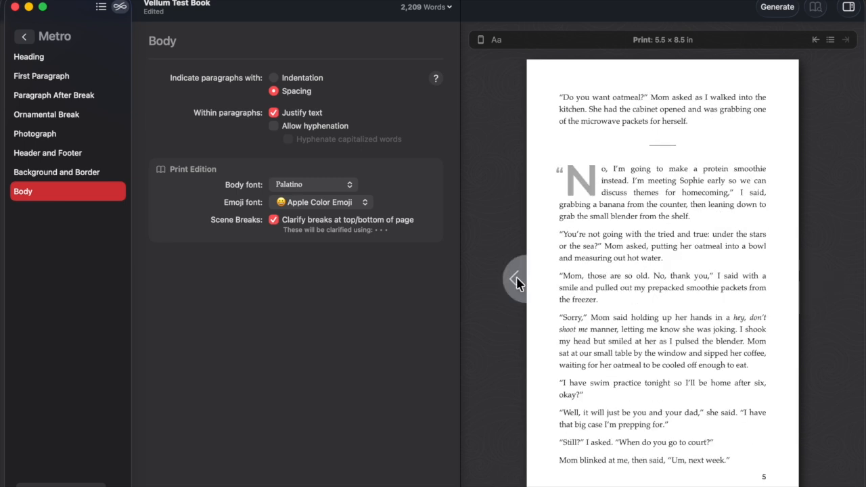
pyautogui.click(517, 282)
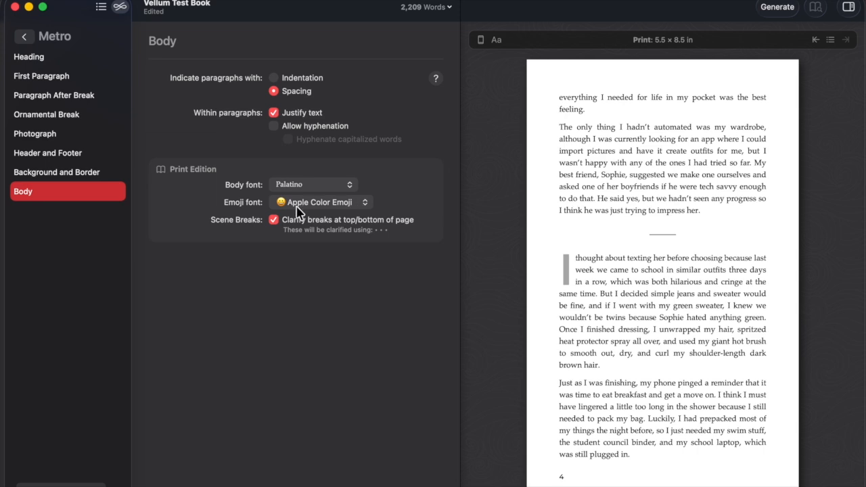
# Confirm Apple Color Emoji for emoji and Palatino for body text, then show Metro's Heading settings.
pyautogui.click(349, 208)
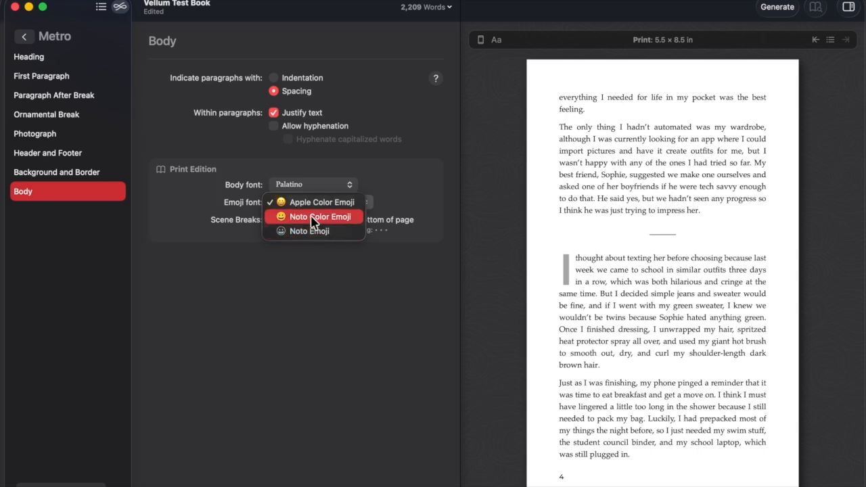
pyautogui.click(314, 203)
pyautogui.click(345, 188)
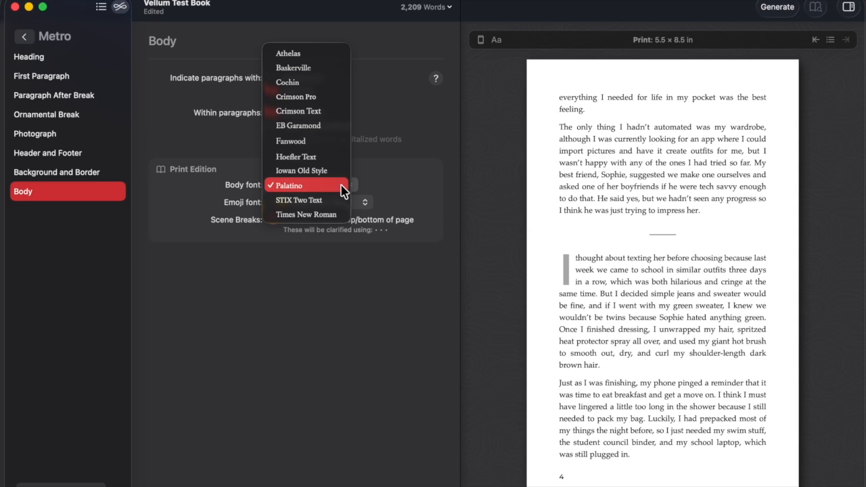
pyautogui.click(342, 192)
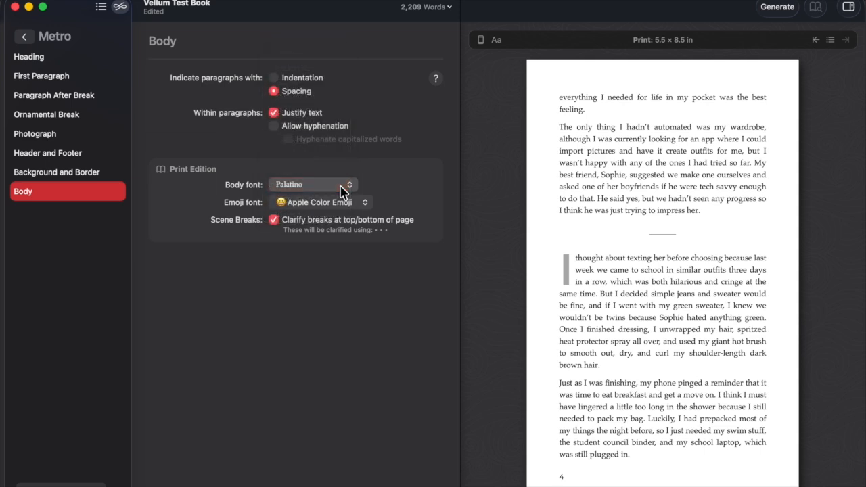
pyautogui.click(324, 191)
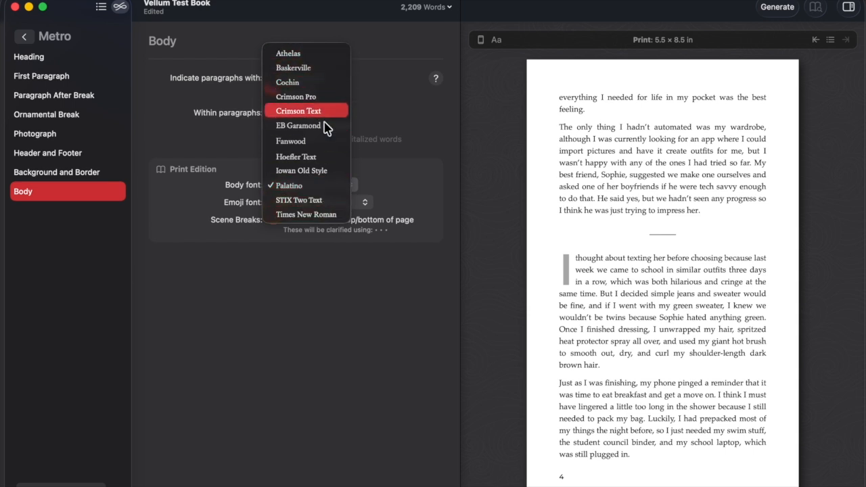
pyautogui.click(325, 187)
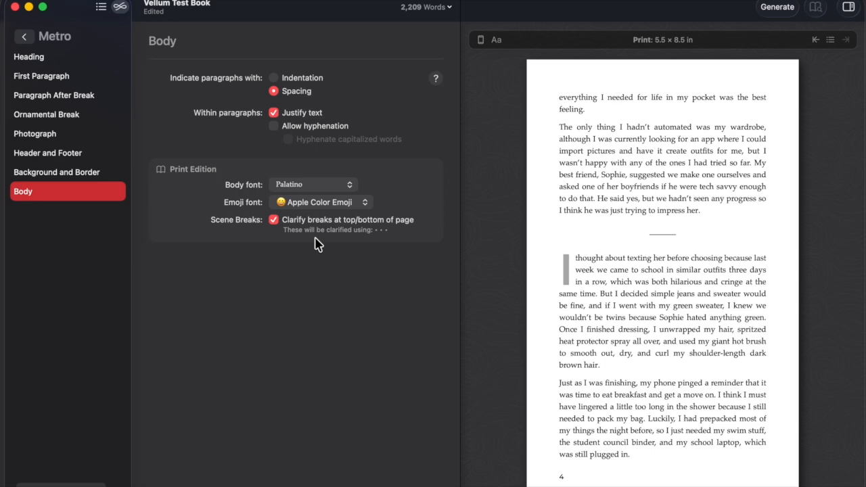
pyautogui.click(37, 60)
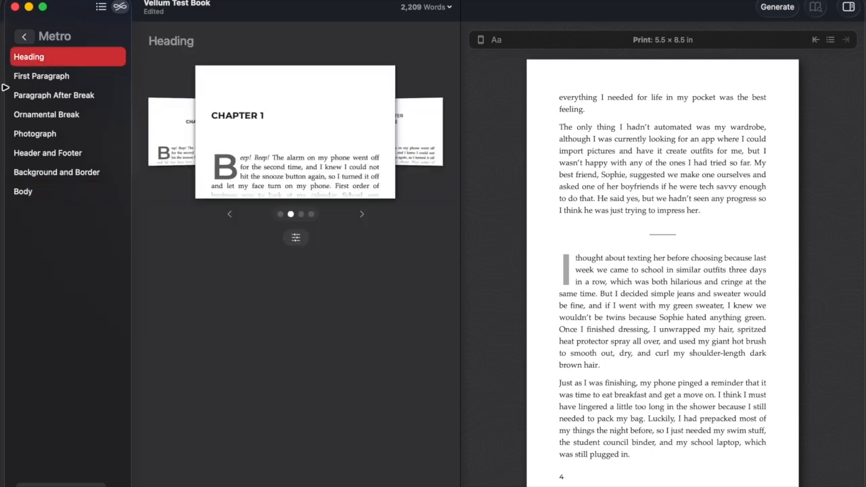
# Apply the serif Cinder style to the book and page back to the chapter one opening.
pyautogui.click(24, 37)
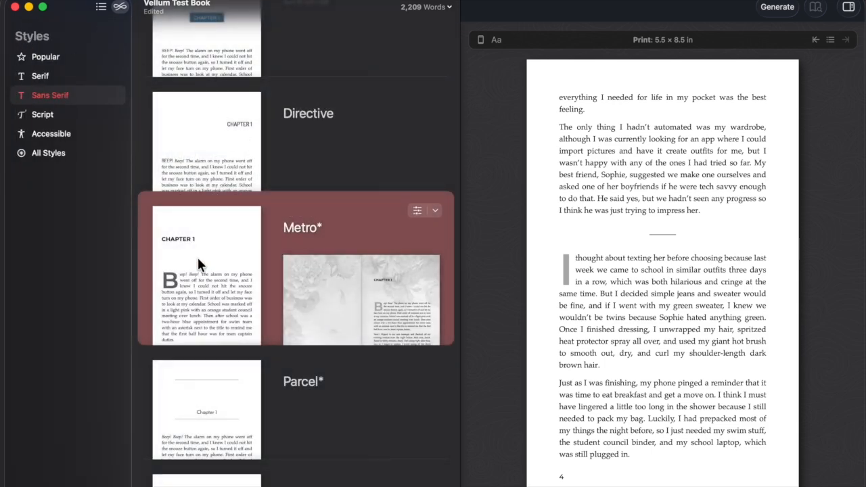
pyautogui.scroll(5, 197, 256)
pyautogui.click(27, 74)
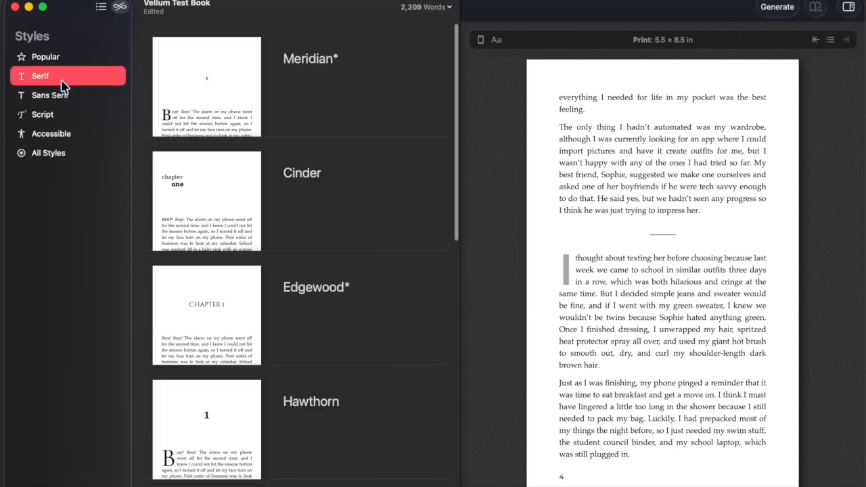
pyautogui.click(219, 192)
pyautogui.click(512, 275)
pyautogui.click(513, 275)
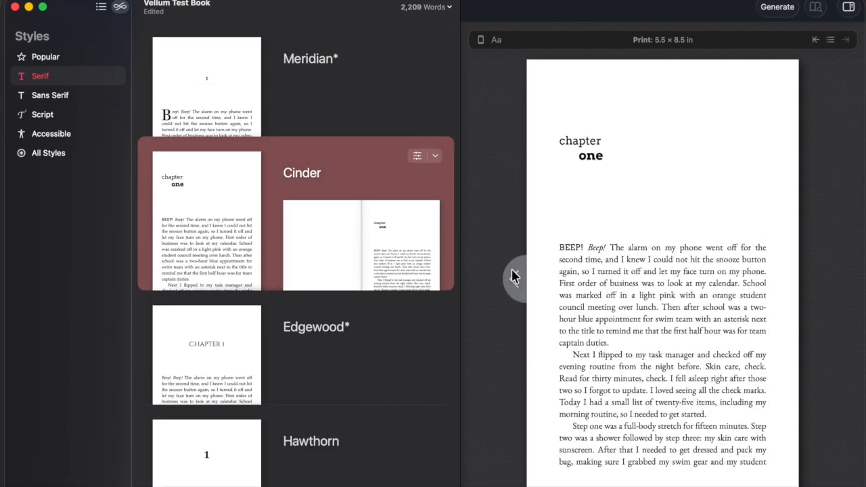
# Preview the book on a Kindle Fire and return to the list of sections.
pyautogui.click(481, 40)
pyautogui.click(473, 80)
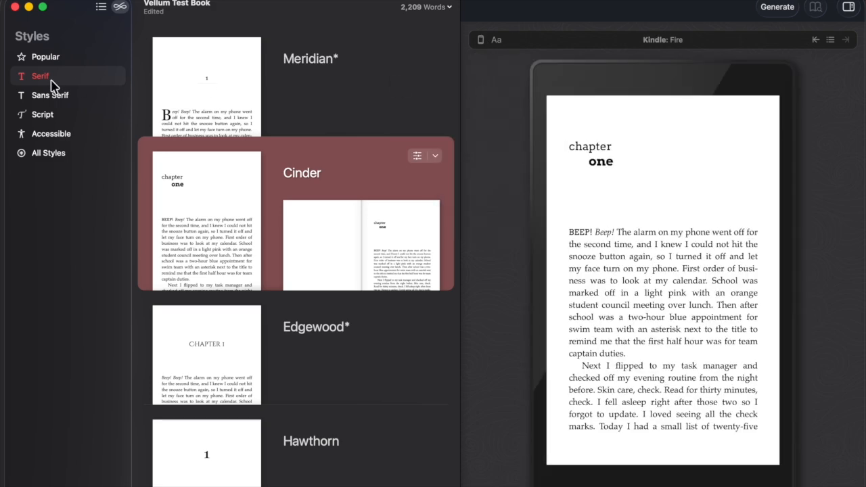
pyautogui.click(101, 8)
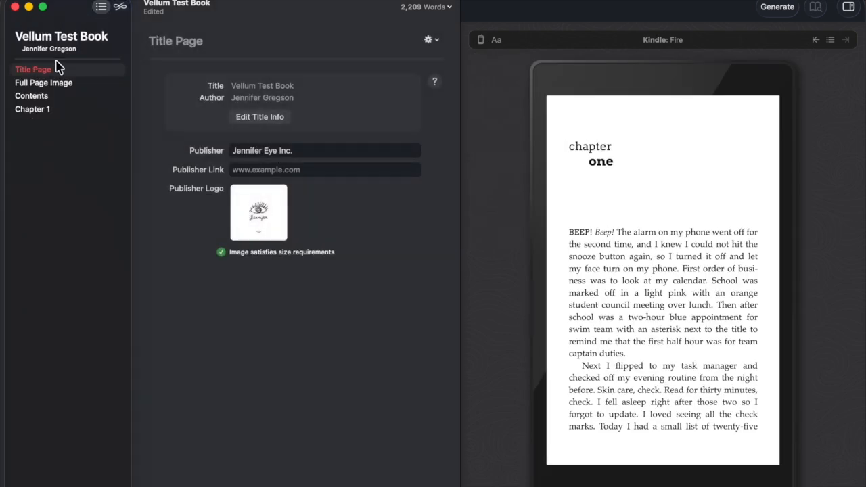
# Select Title Page and flip the Kindle Fire preview back to the title page, then forward through chapter one.
pyautogui.click(29, 71)
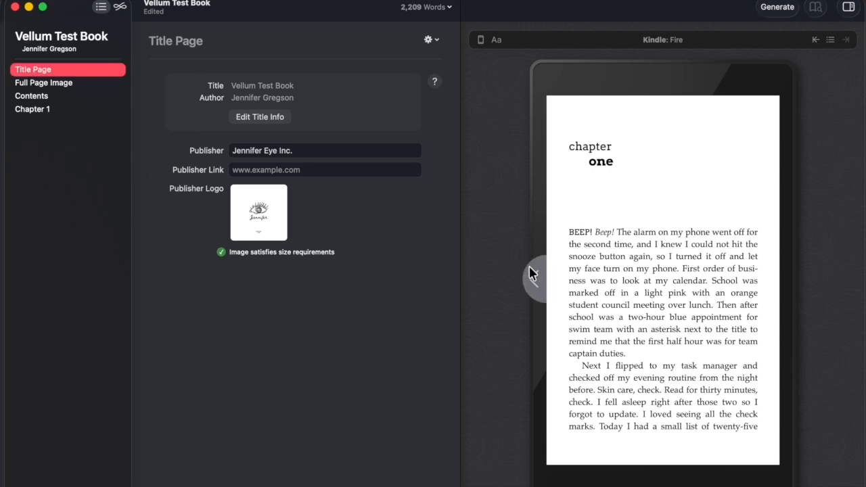
pyautogui.click(531, 287)
pyautogui.click(532, 288)
pyautogui.click(531, 289)
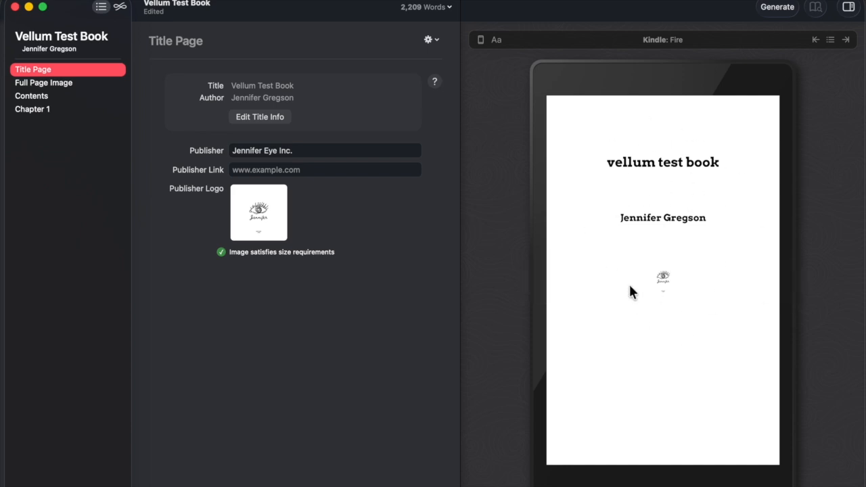
pyautogui.click(790, 276)
pyautogui.click(789, 276)
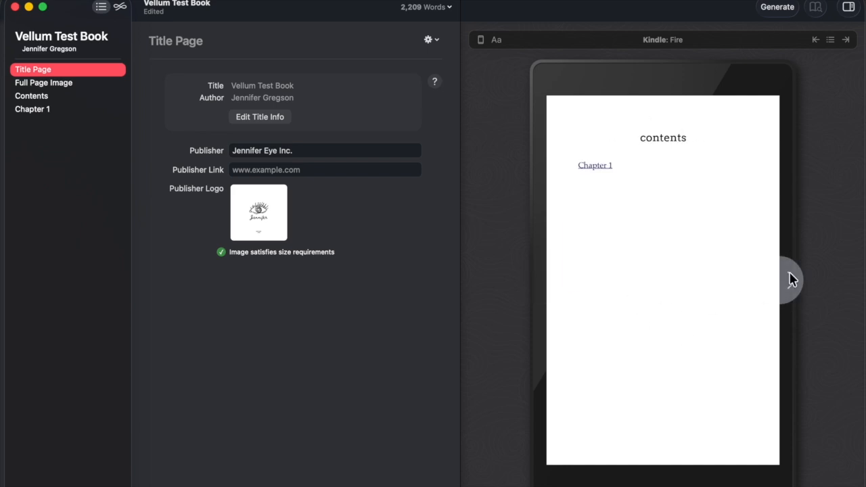
pyautogui.click(791, 279)
pyautogui.click(791, 280)
pyautogui.click(791, 279)
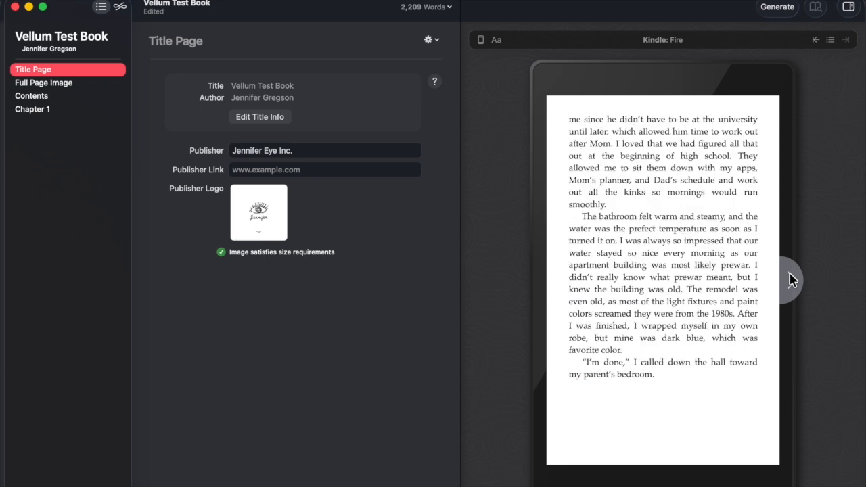
pyautogui.click(791, 279)
pyautogui.click(791, 279)
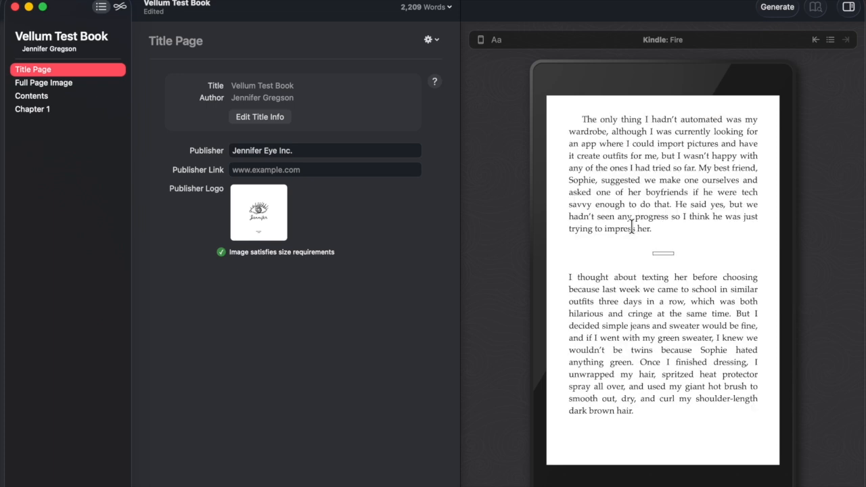
pyautogui.click(789, 277)
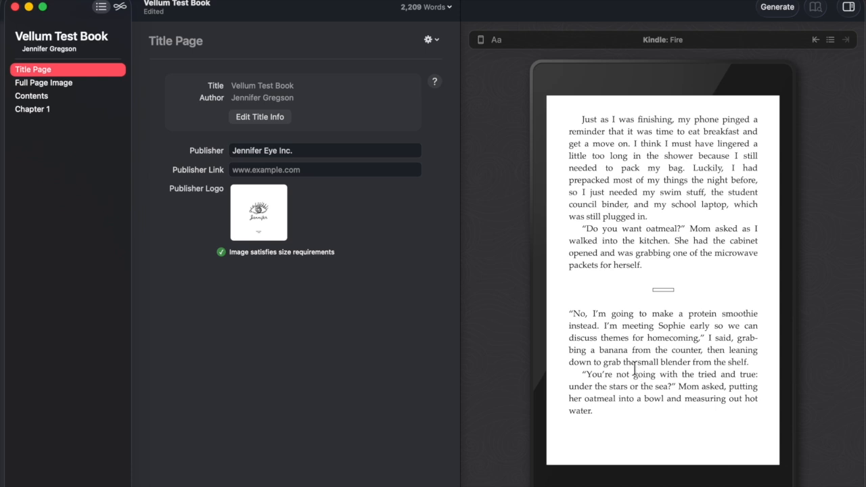
# Switch the preview to the 5.5 × 8.5 in print edition and page back to chapter one's opening.
pyautogui.click(481, 40)
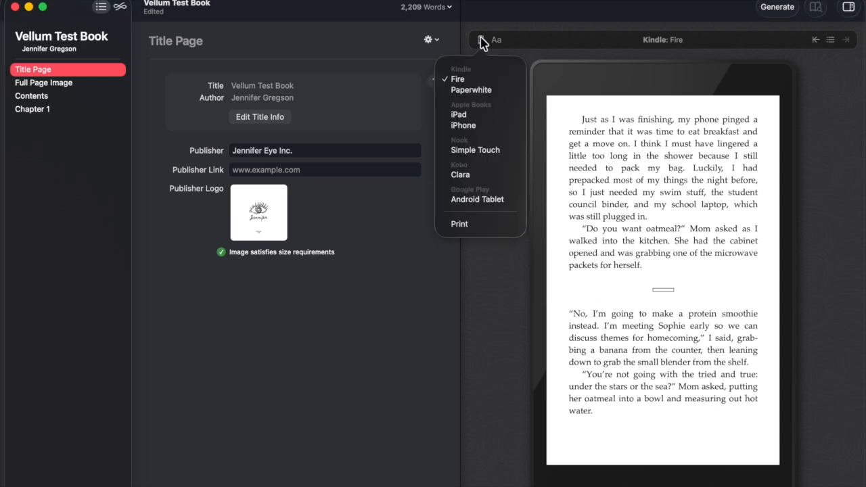
pyautogui.click(462, 224)
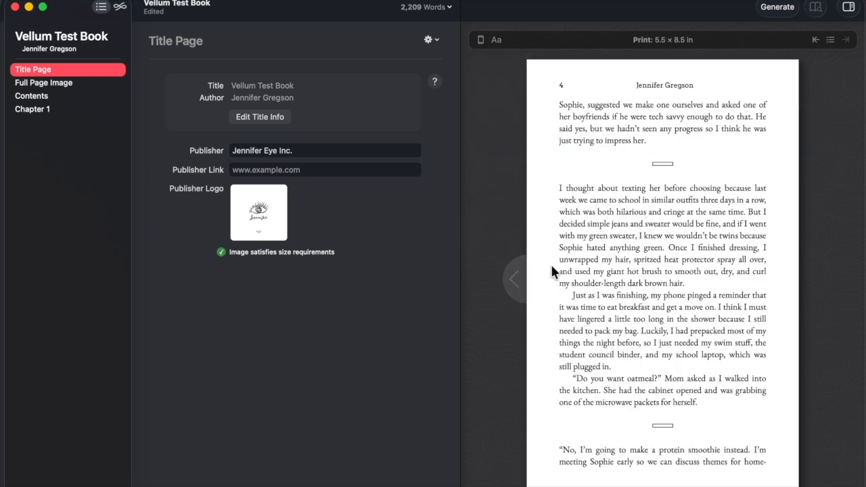
pyautogui.click(512, 283)
pyautogui.click(512, 283)
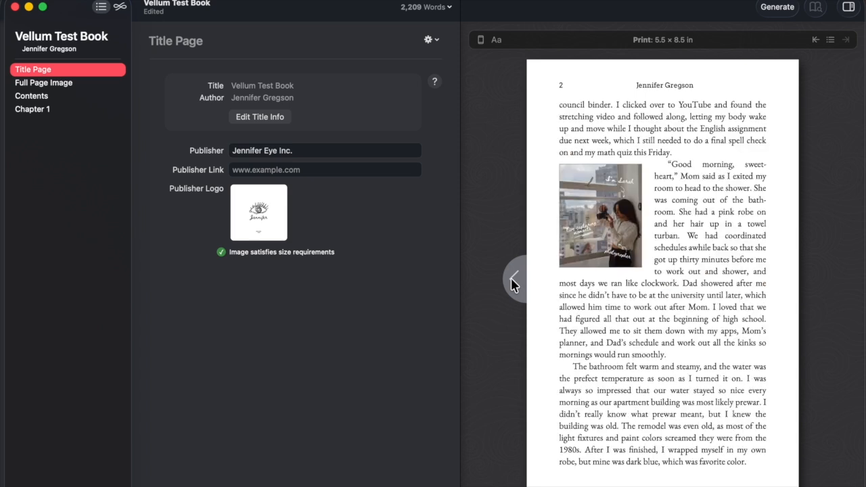
pyautogui.click(512, 283)
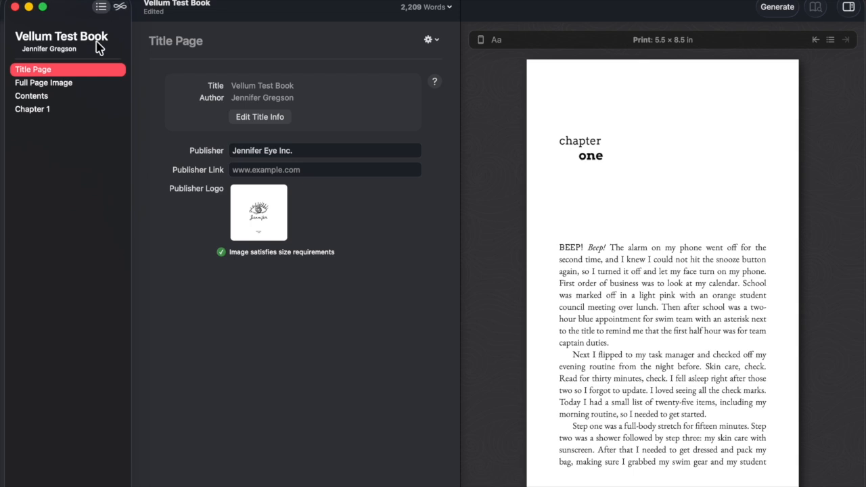
# Show the style gallery filtered to Popular styles like Meridian, Edgewood, Kindred and Metro.
pyautogui.click(120, 8)
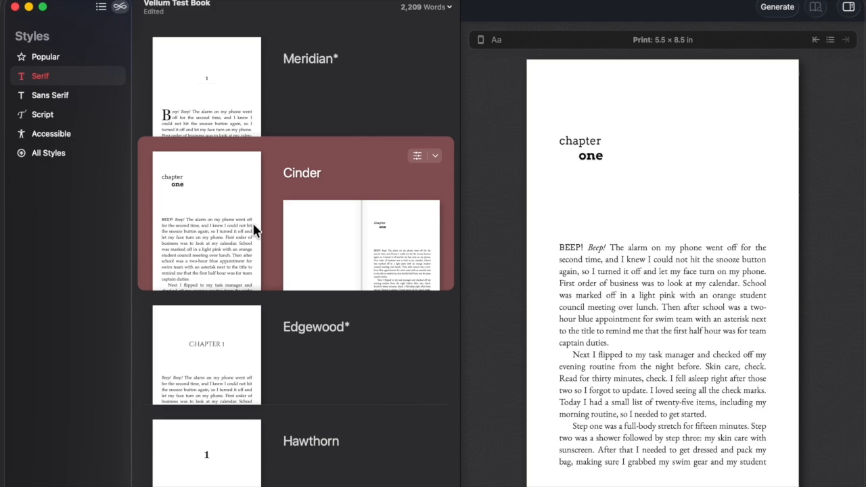
pyautogui.click(45, 60)
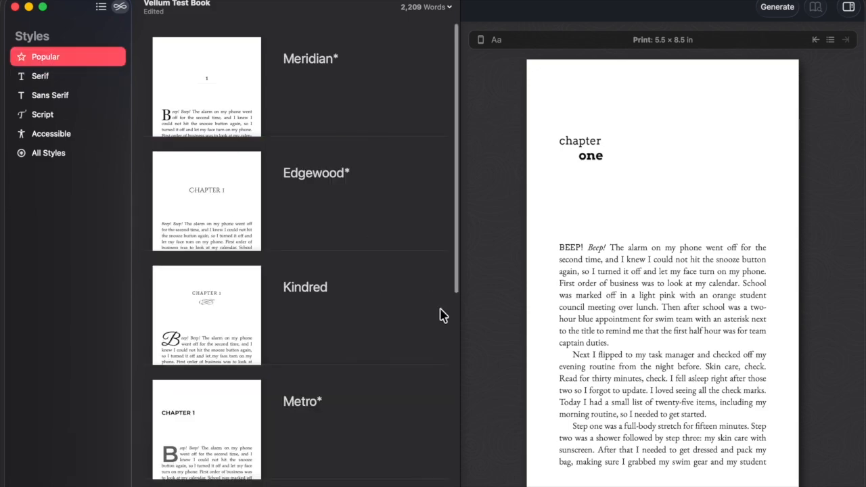